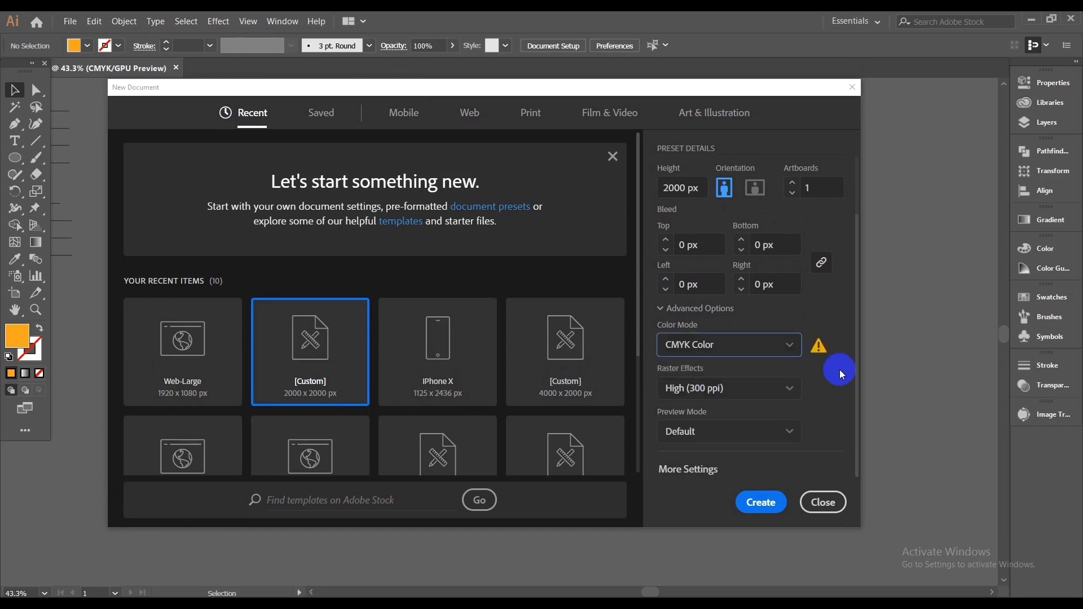
Step: Create the 2000 x 2000 px CMYK document and draw a circle near its center with a 1 pt black stroke and no fill
left_click(761, 503)
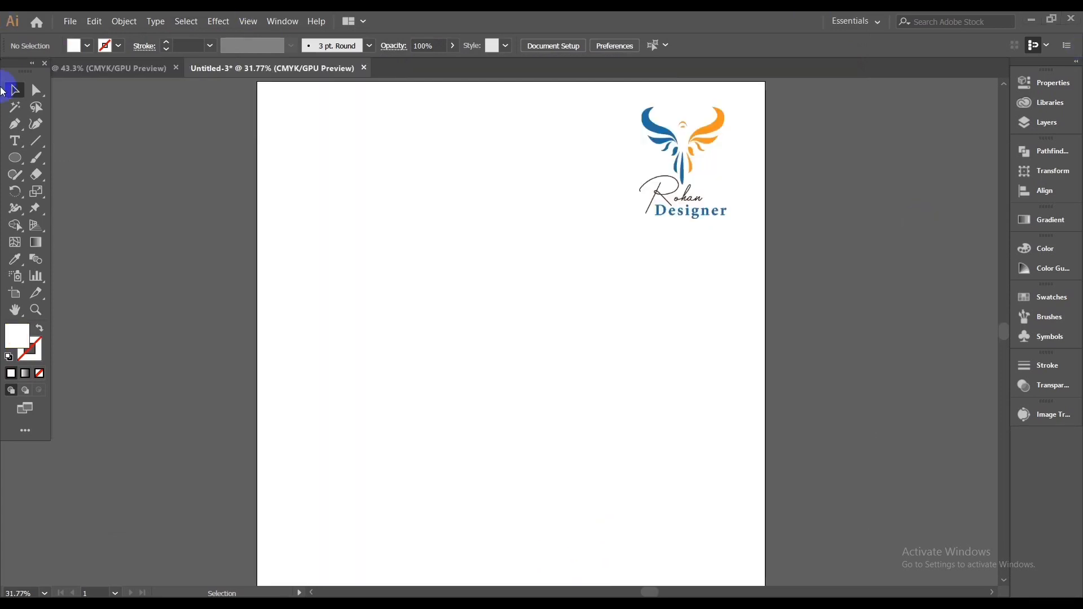
left_click(9, 158)
left_click(88, 187)
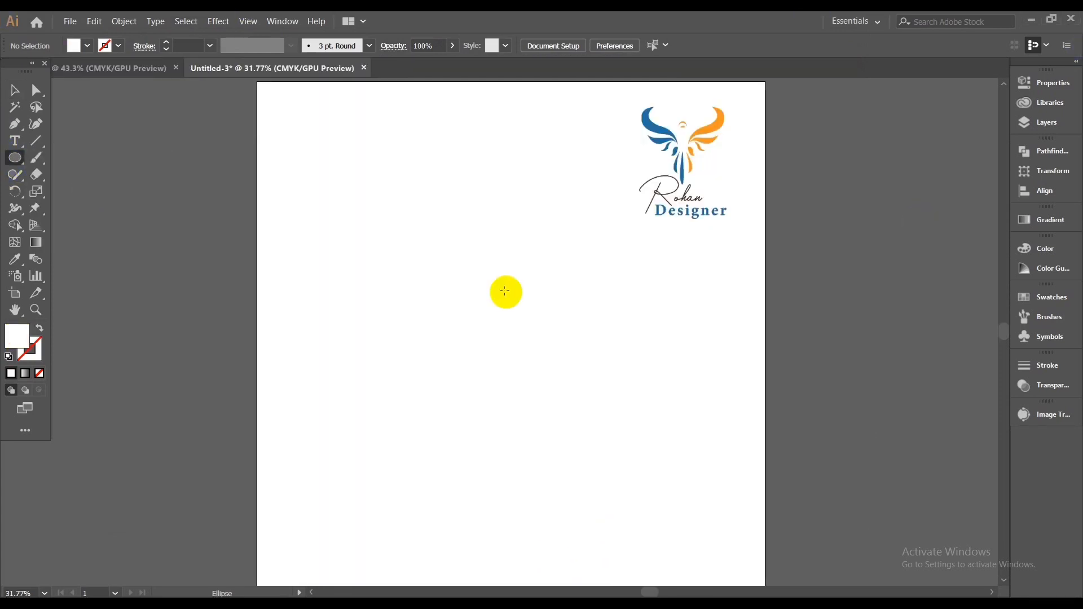
left_click_drag(510, 341, 532, 397)
left_click(166, 43)
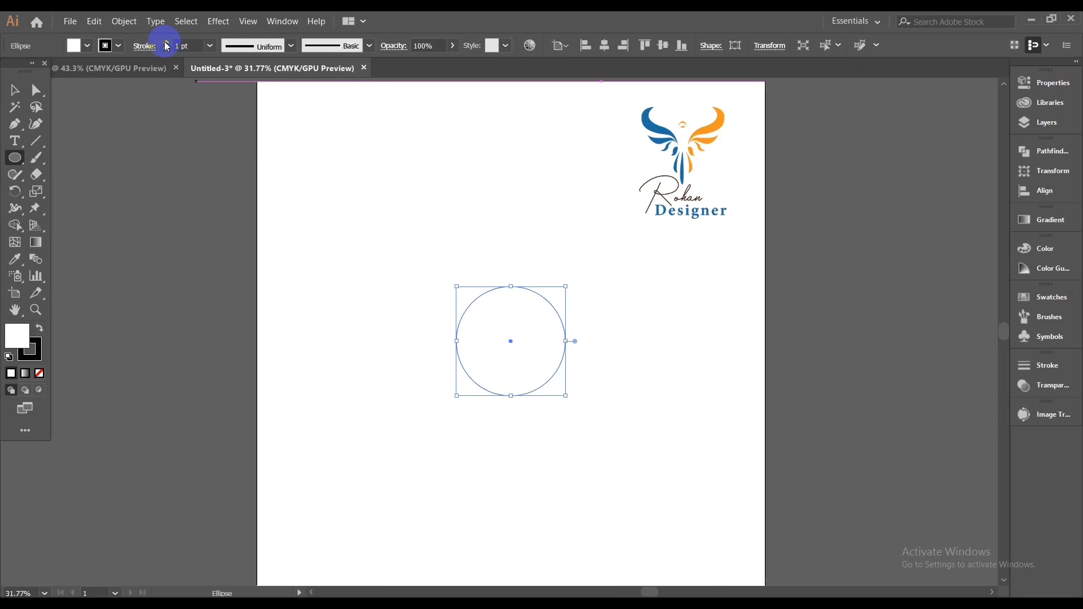
left_click(42, 358)
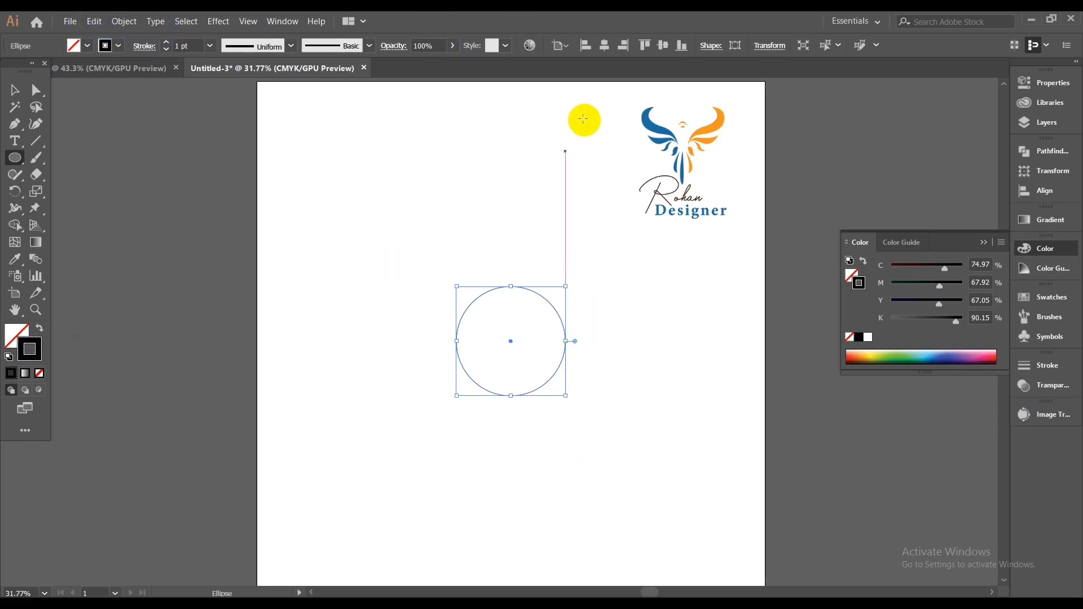
Step: Enlarge the circle slightly from its center and align it to the middle of the artboard
left_click_drag(565, 395, 578, 414)
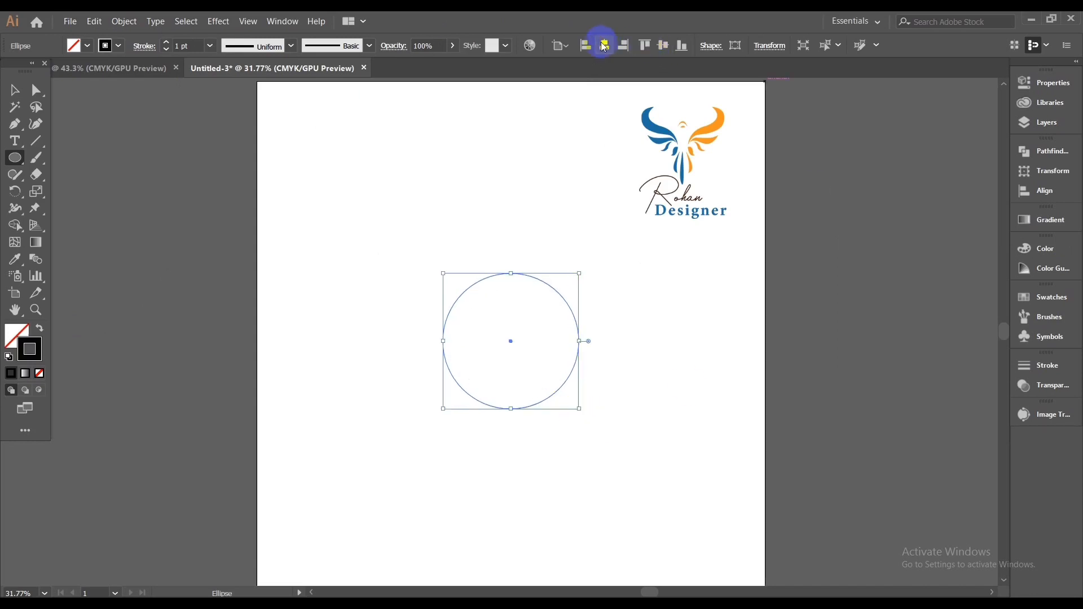
left_click(664, 48)
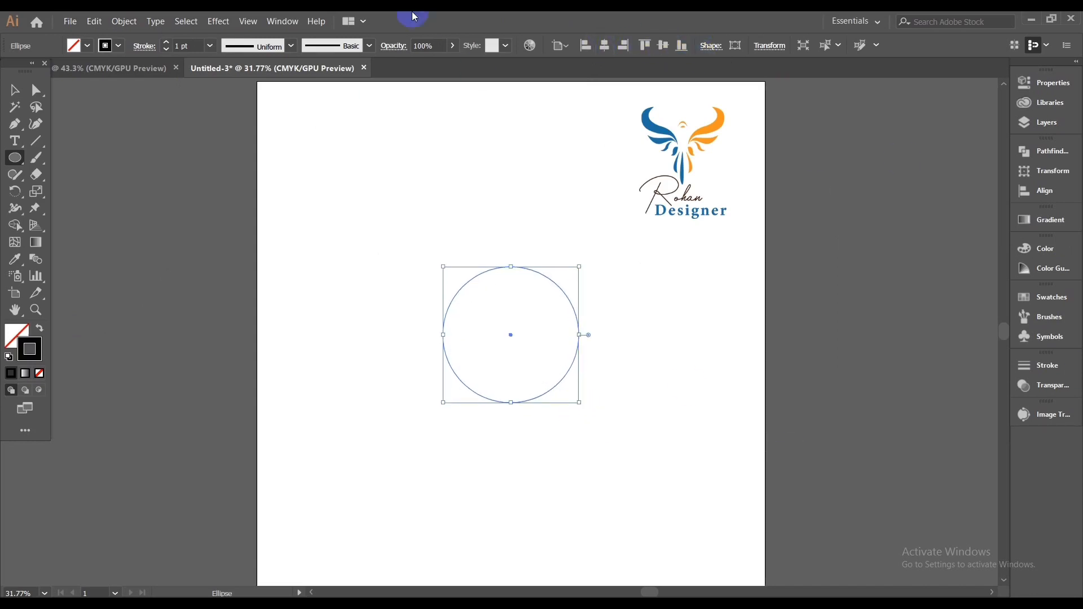
Step: Offset the circle's path by -50 px with Miter joins to add a second concentric circle inside it
left_click(130, 22)
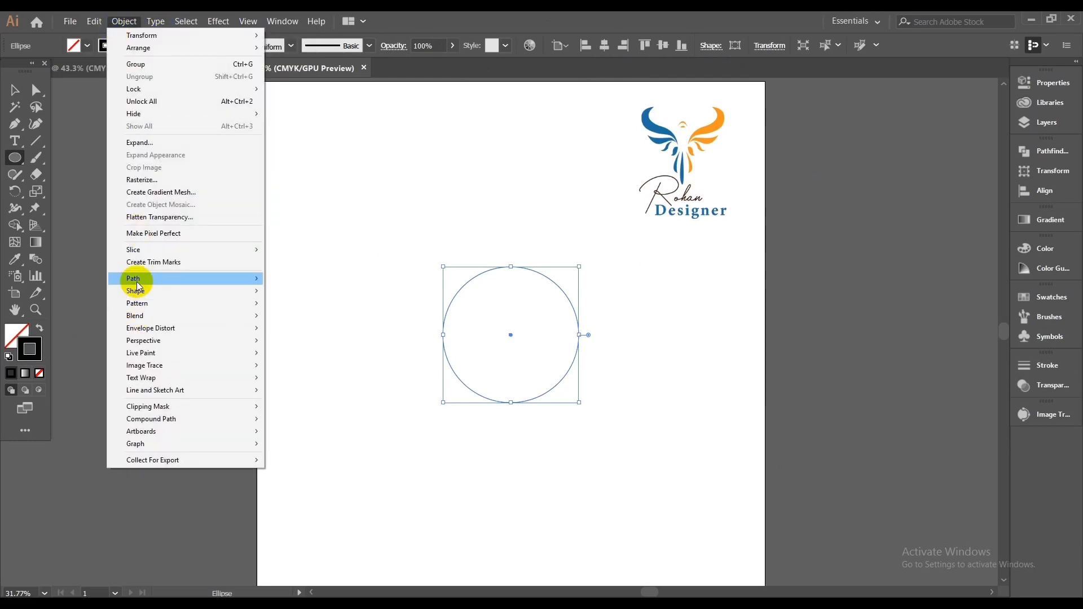
mouse_move(251, 279)
left_click(299, 320)
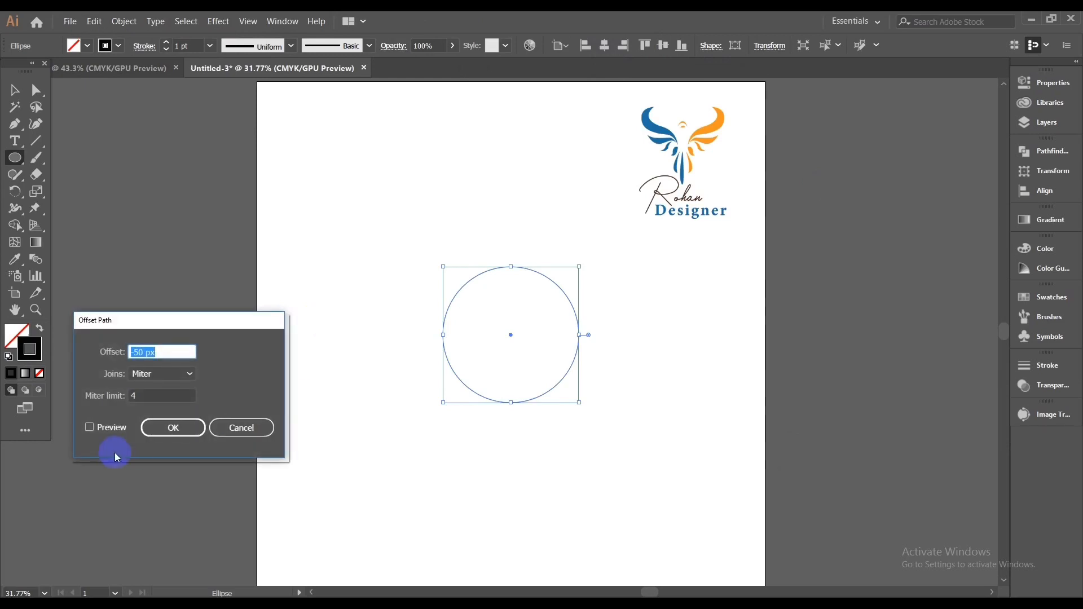
left_click(90, 429)
left_click(174, 432)
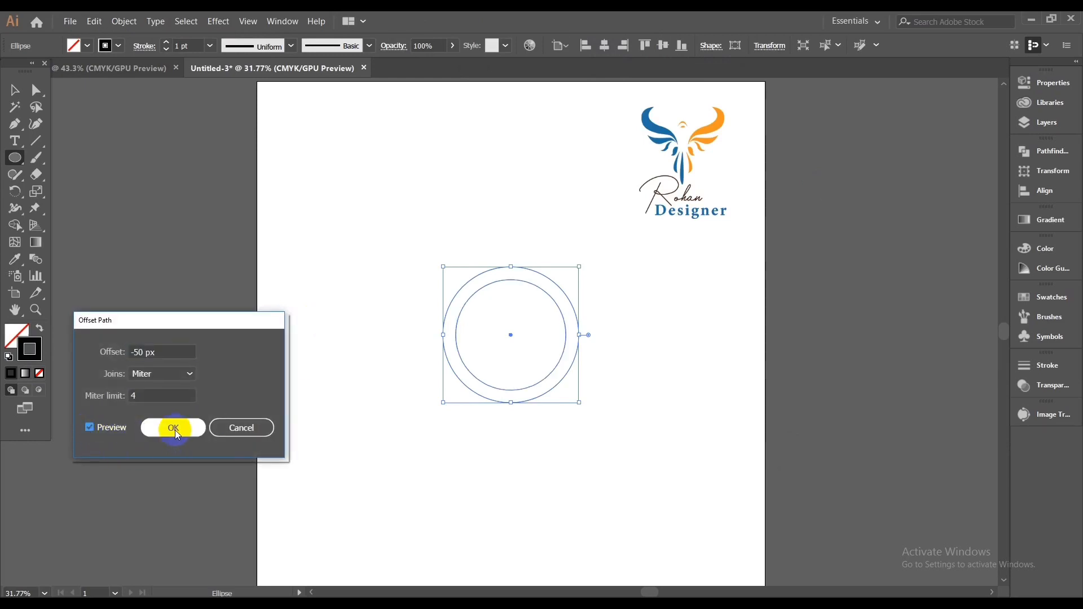
Step: Offset the second circle's path by -50 px to add a third concentric circle inside it
left_click_drag(442, 433, 578, 476)
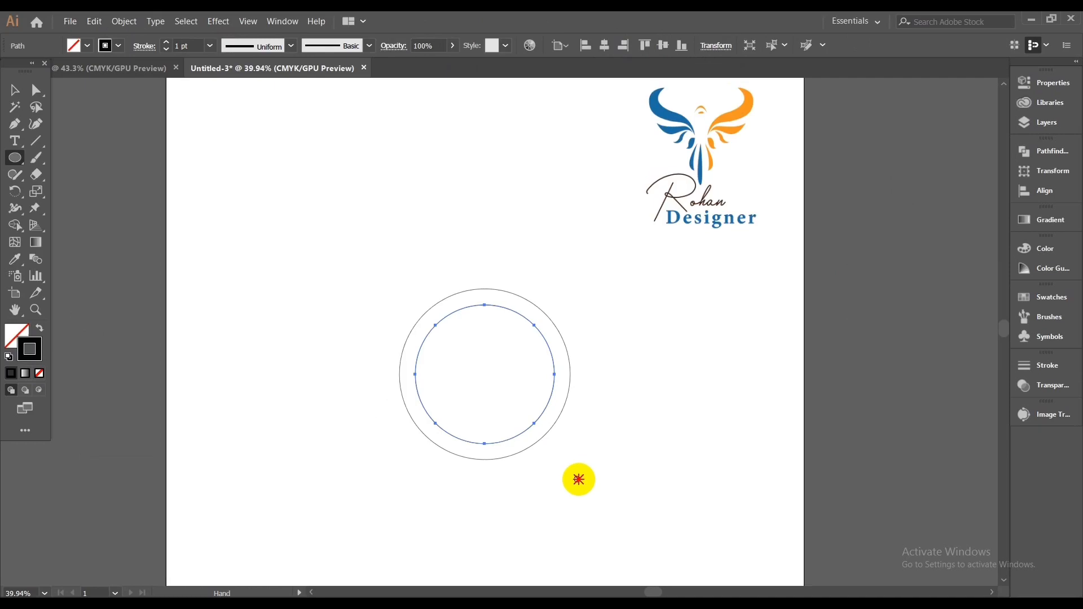
left_click(118, 20)
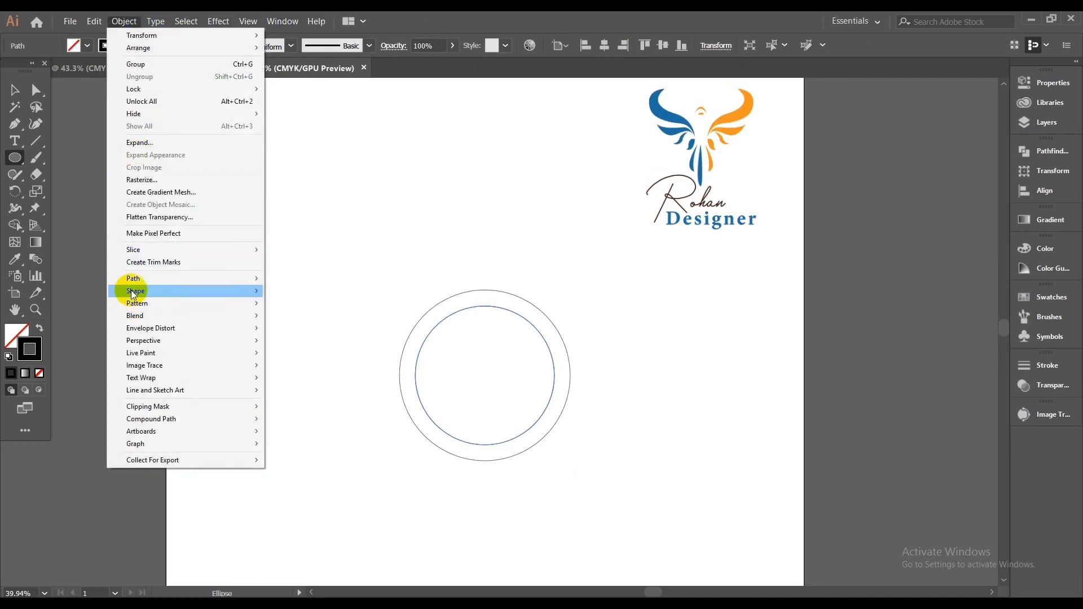
mouse_move(132, 278)
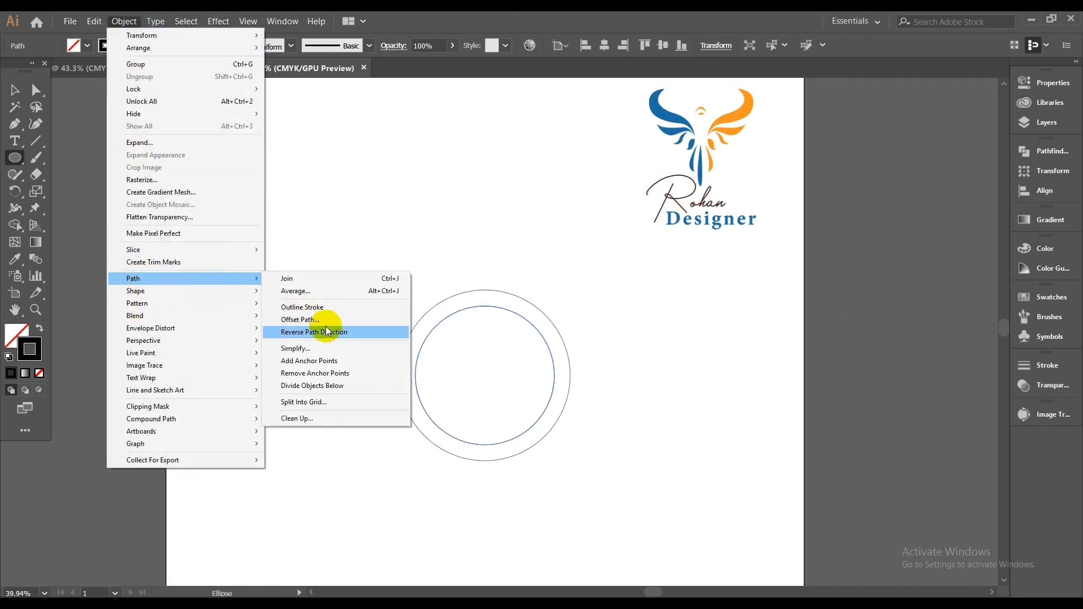
left_click(319, 319)
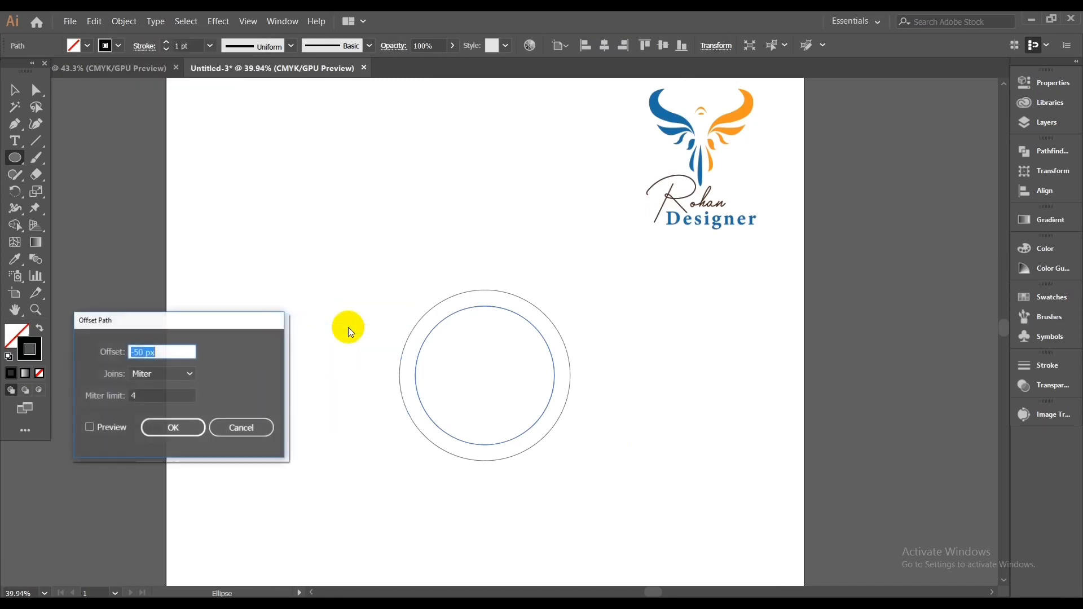
left_click(90, 428)
left_click(173, 430)
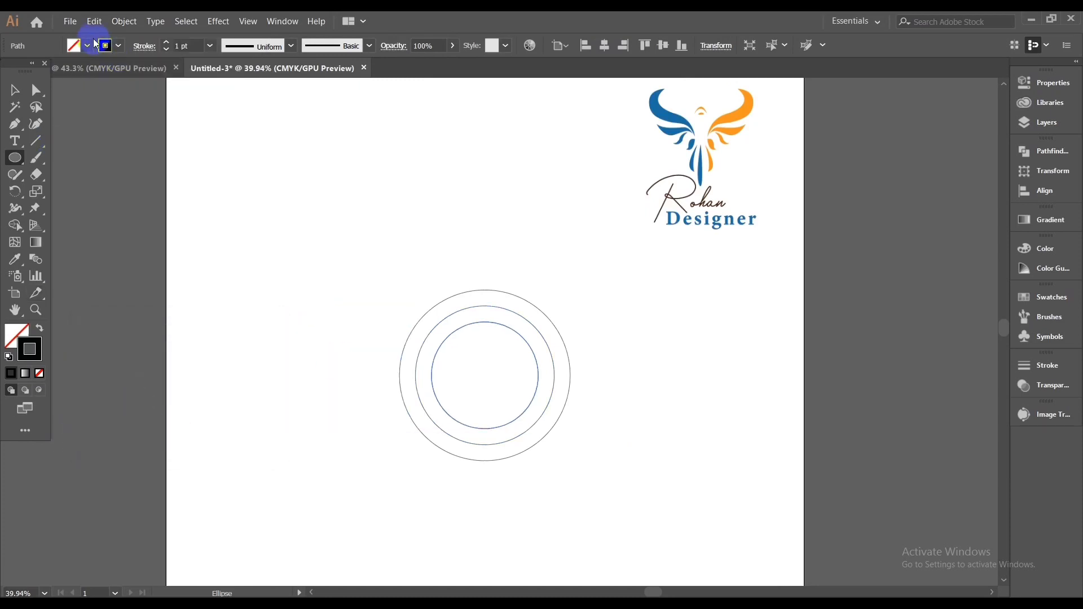
Step: Offset the third circle's path by -50 px to add a fourth, innermost circle, and deselect it
left_click(126, 23)
mouse_move(134, 275)
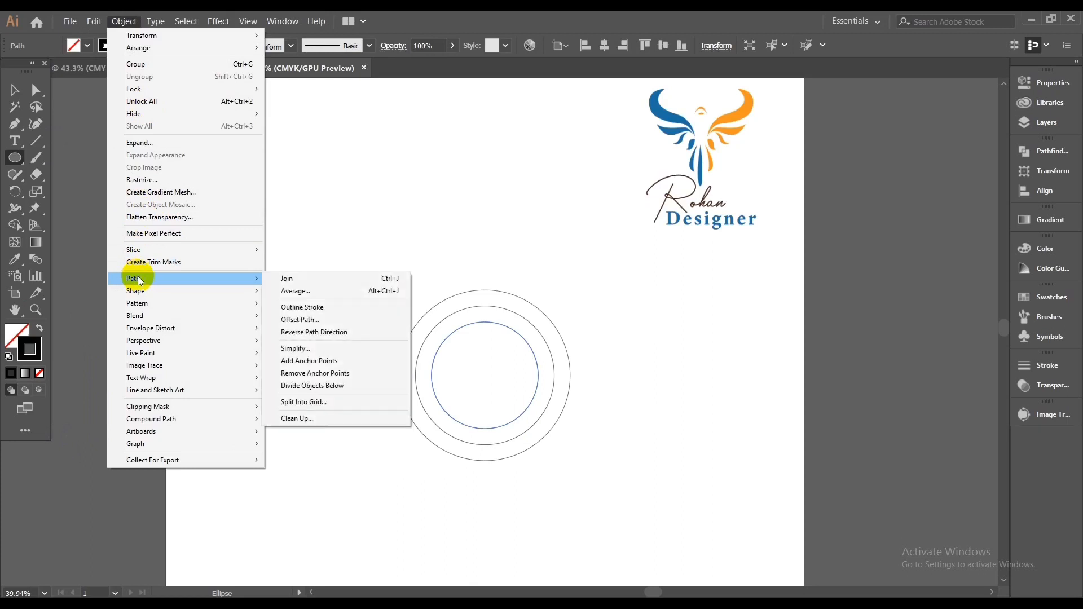
left_click(308, 320)
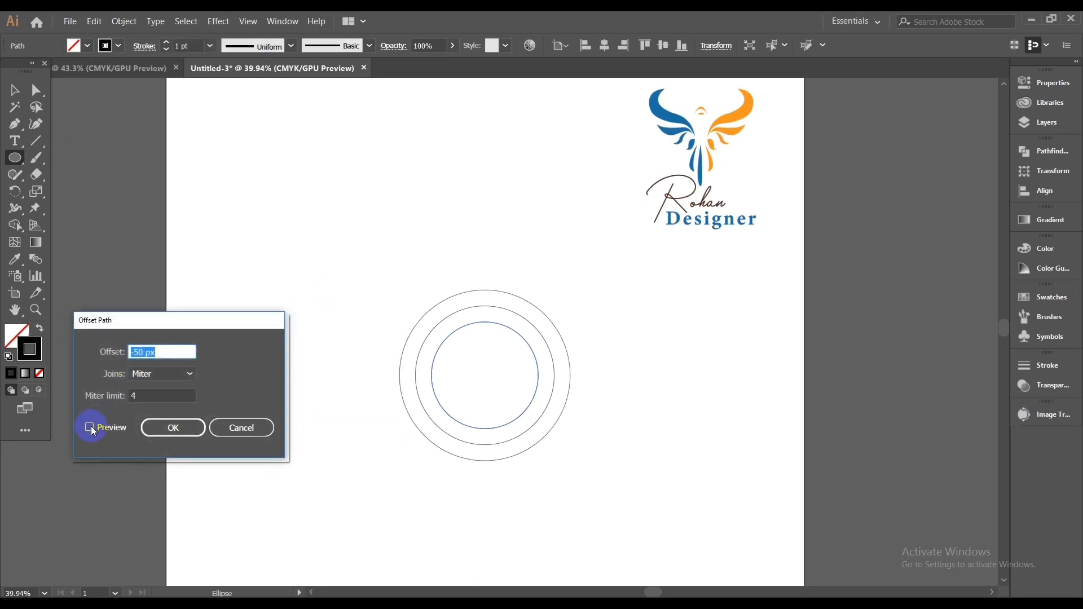
left_click(90, 427)
left_click(175, 427)
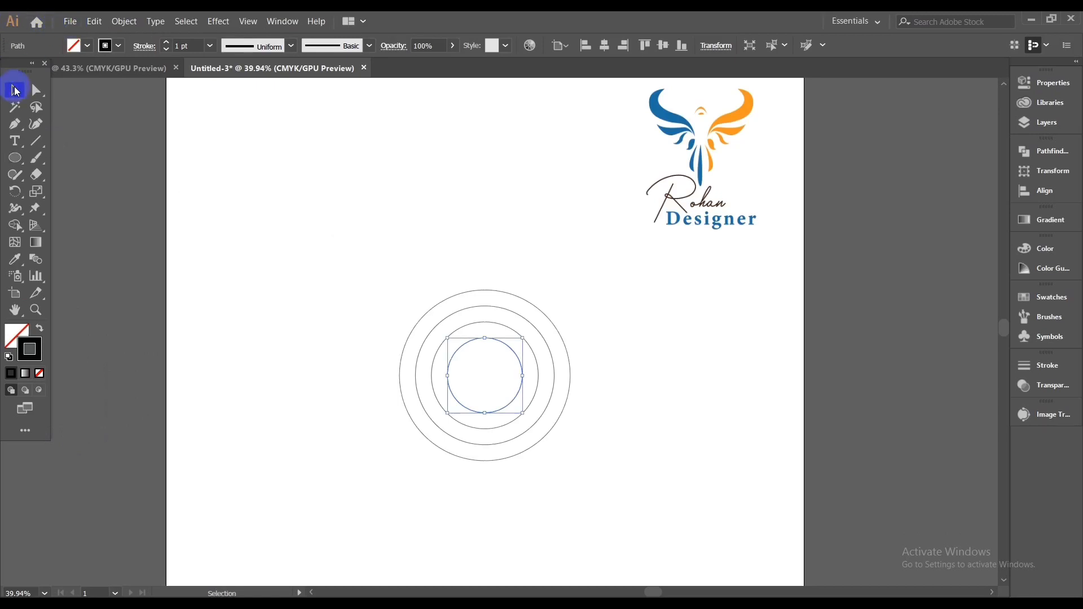
left_click(407, 147)
Step: Scale all four concentric circles up together, proportionally and from their common center
left_click_drag(628, 398, 589, 382)
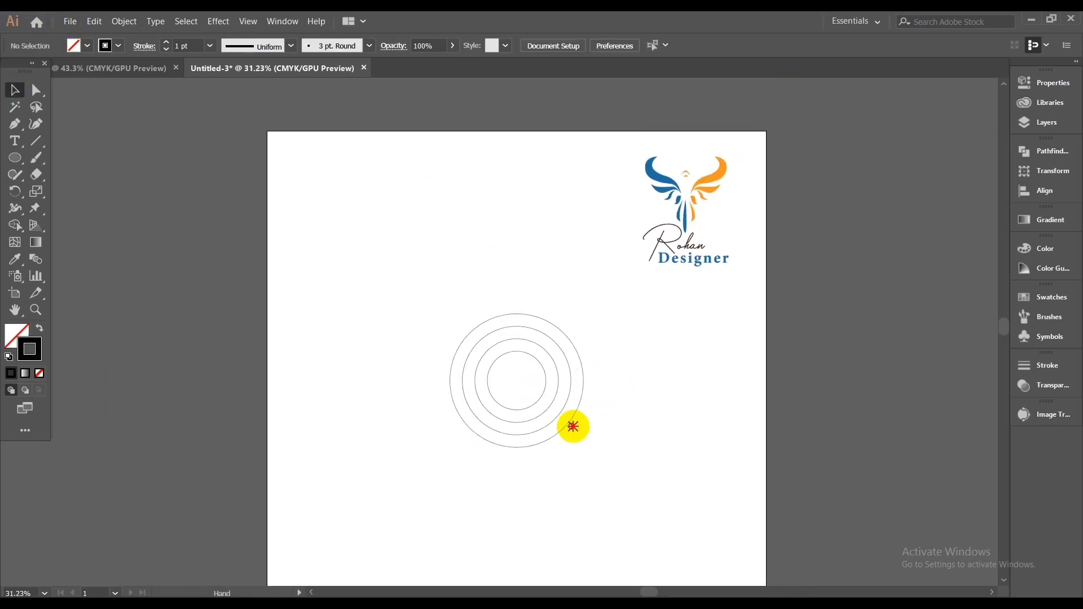
left_click_drag(569, 453, 577, 405)
left_click_drag(492, 329, 619, 427)
left_click(649, 417)
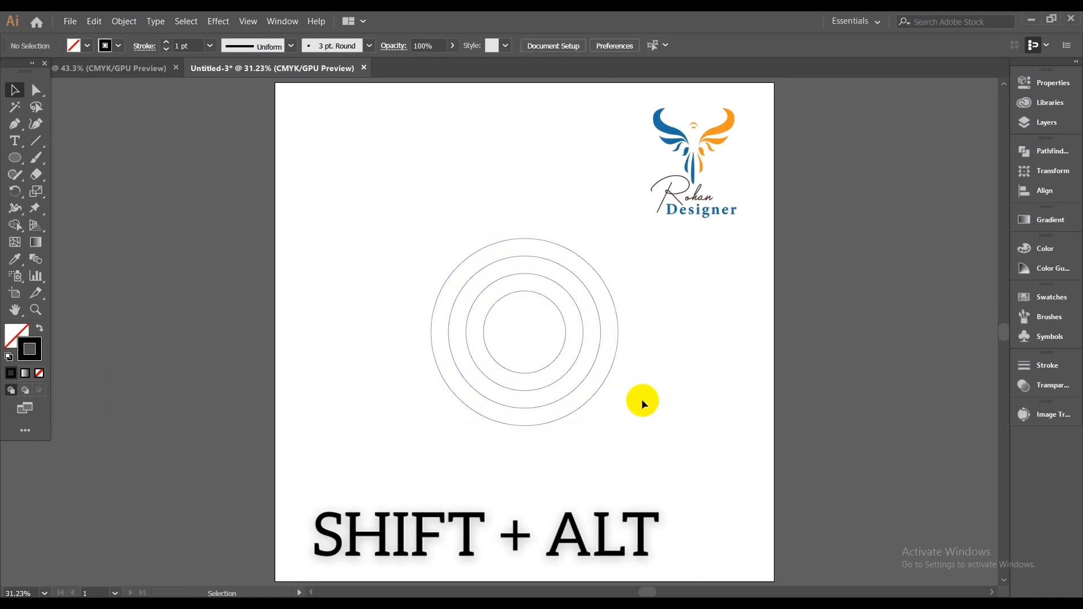
Step: Draw two long vertical lines, one tangent to the outermost circle's left side and one tangent to the third circle's left side
key("space")
left_click_drag(604, 460, 576, 459)
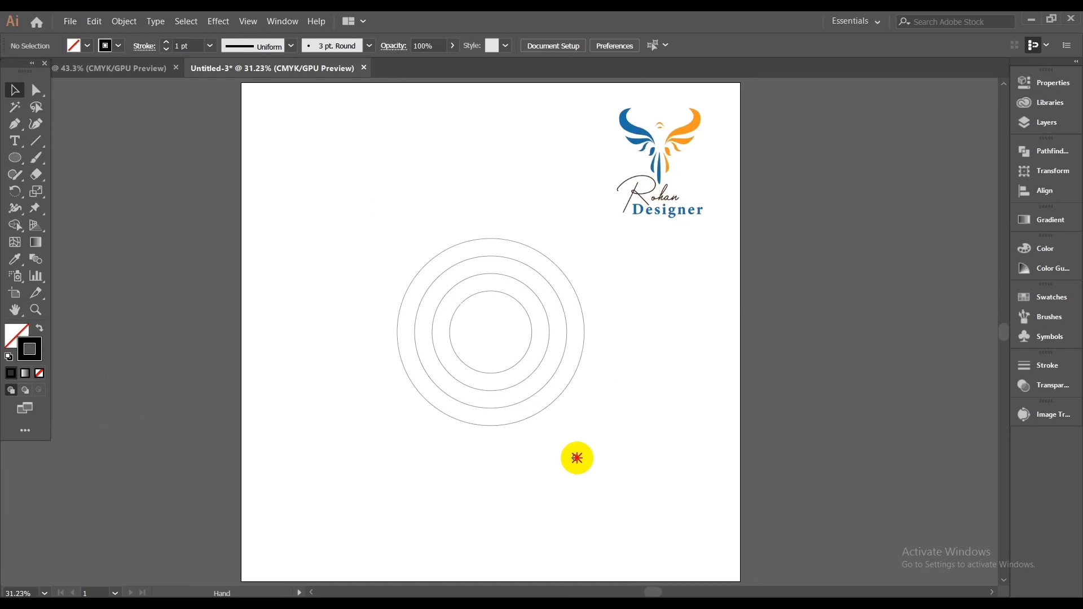
left_click(34, 144)
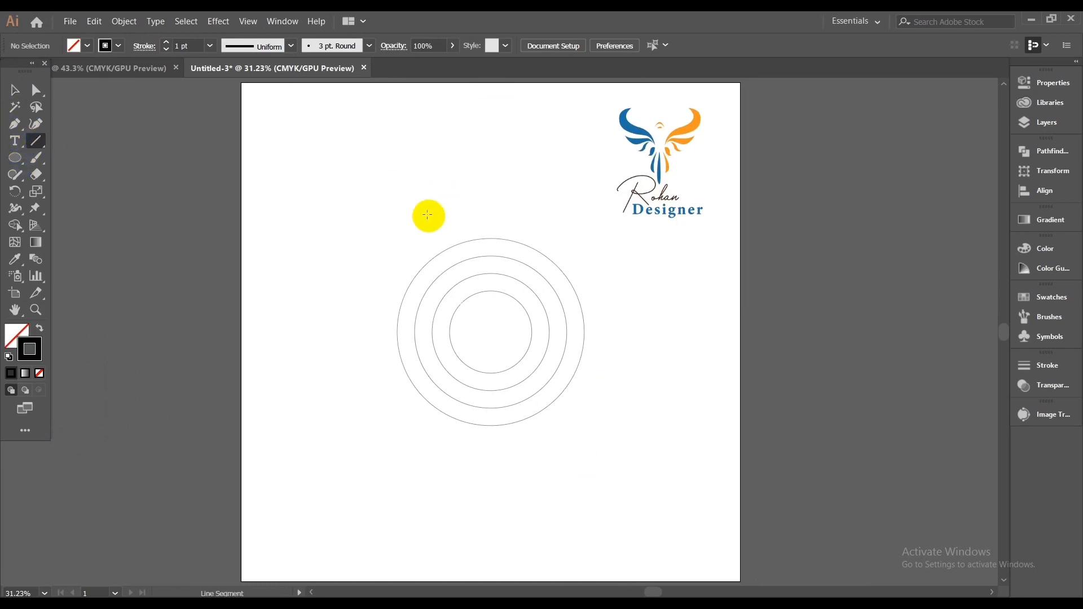
left_click(372, 240)
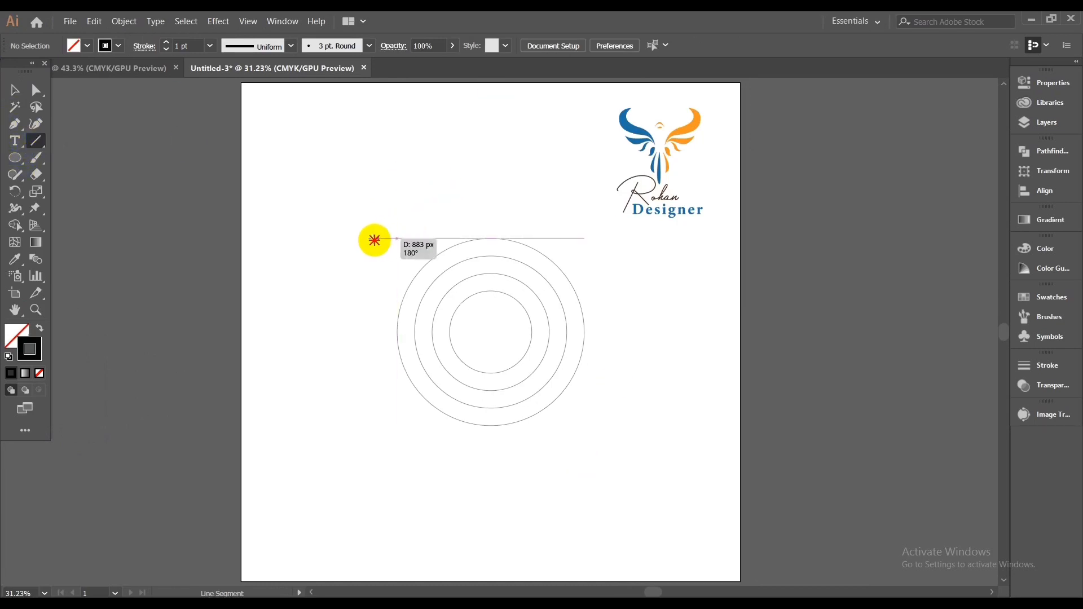
key("ctrl+z")
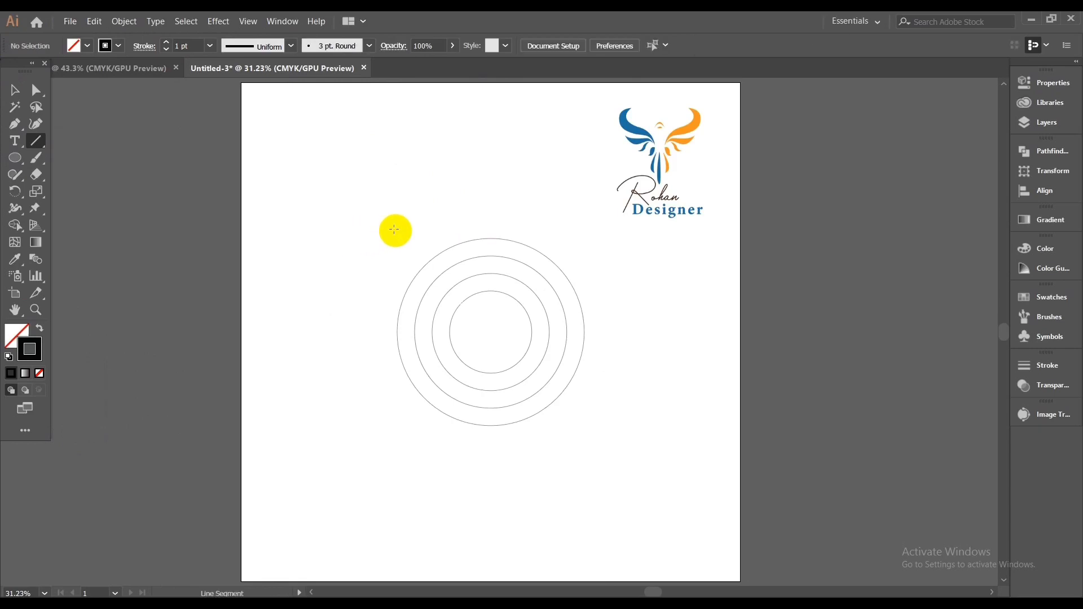
left_click_drag(394, 215, 387, 533)
key("shift")
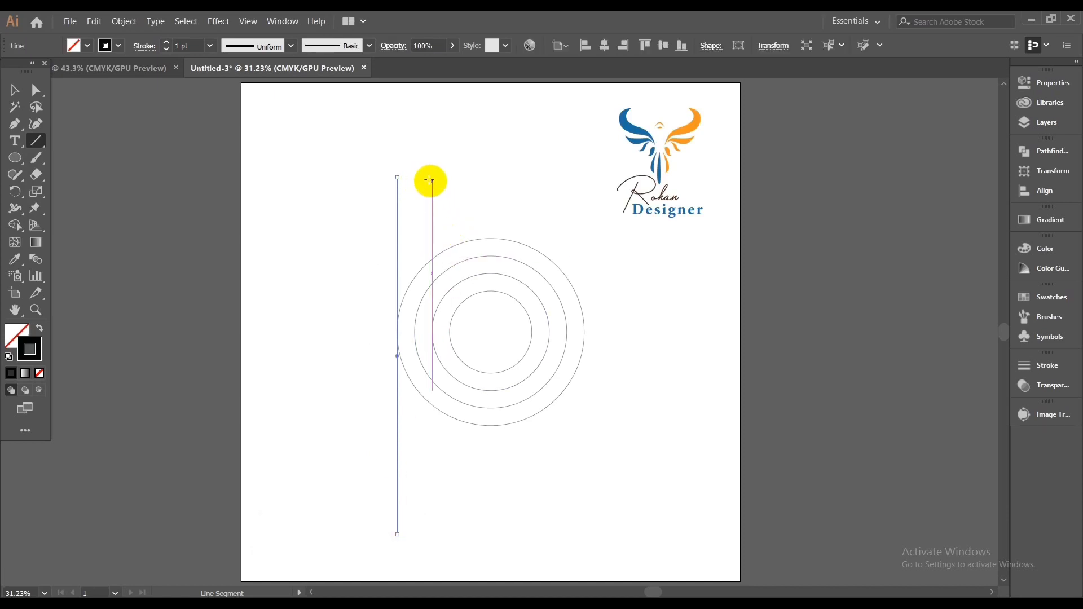
key("shift")
left_click_drag(430, 171, 432, 525)
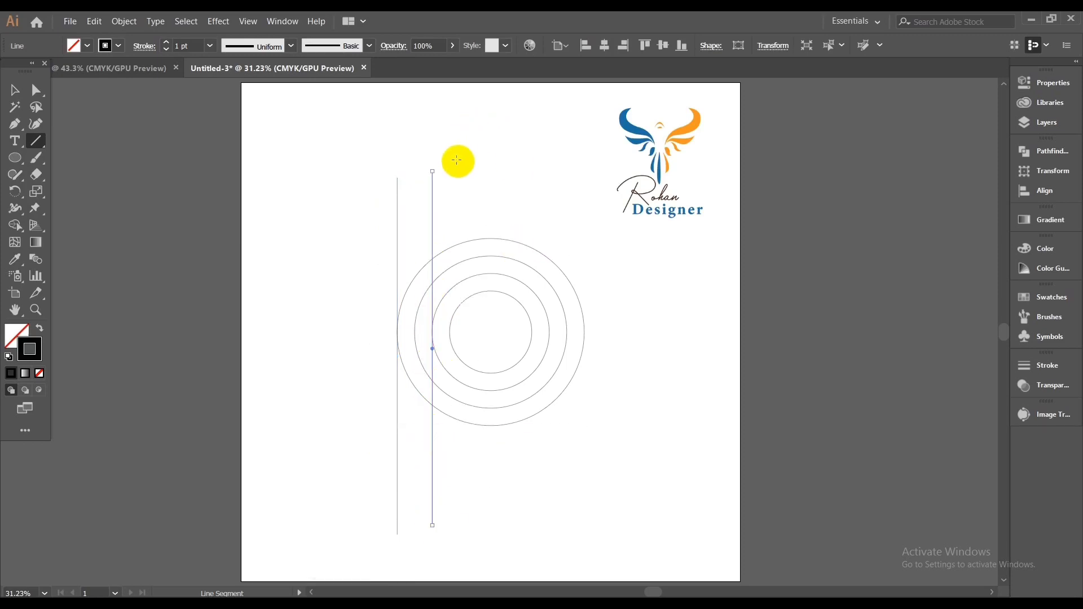
key("v")
left_click(556, 230)
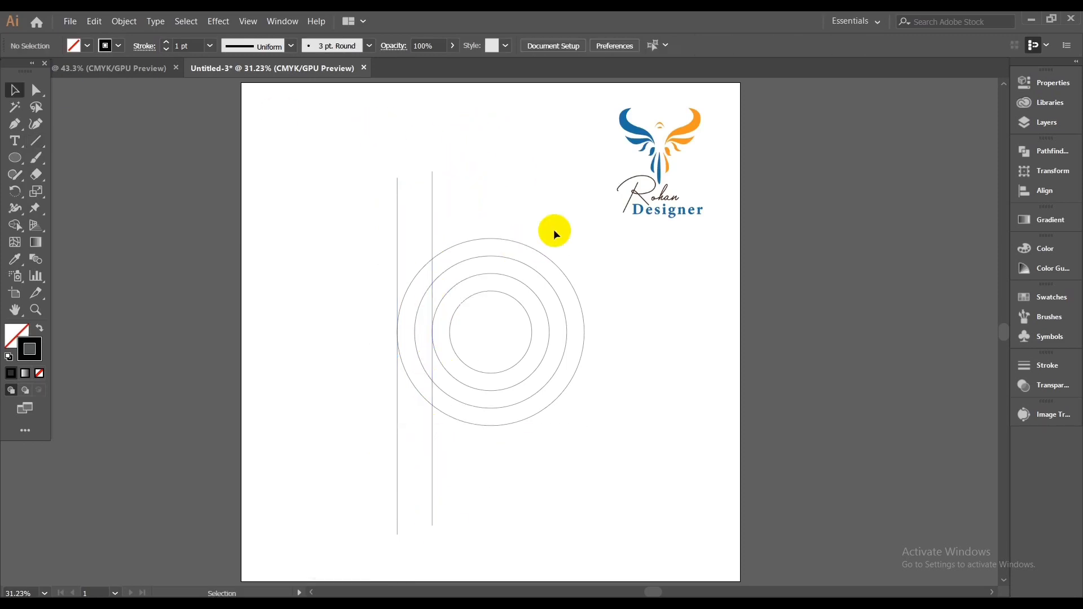
Step: Duplicate the vertical line so copies sit tangent to the left sides of the second circle and the innermost circle
scroll(469, 339, "up", 2)
mouse_move(413, 414)
left_mouse_down()
mouse_move(422, 433)
mouse_move(403, 413)
left_mouse_up()
scroll(502, 387, "up", 2)
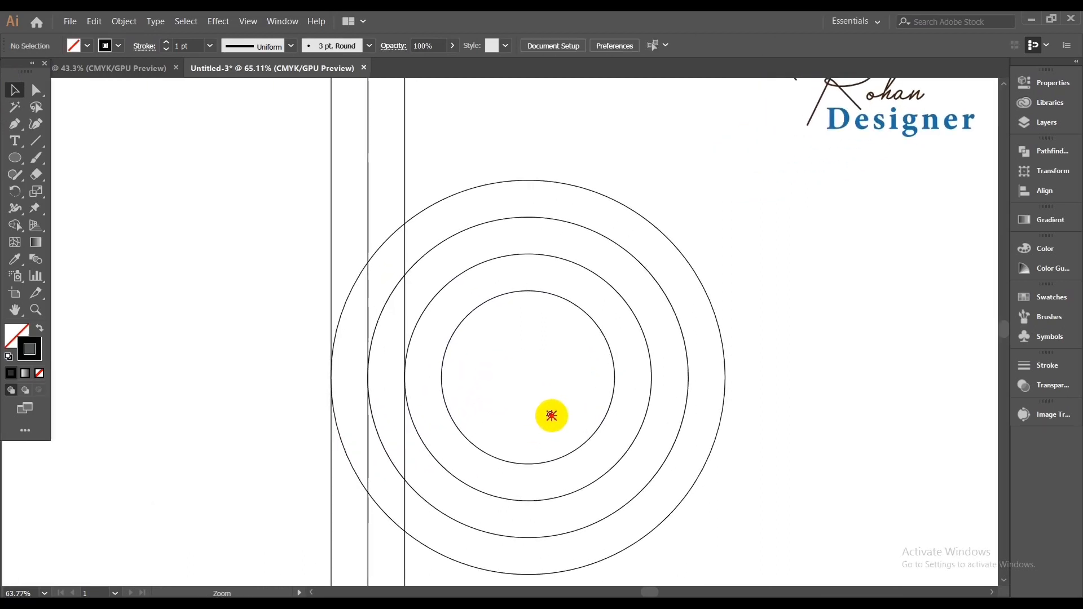
left_click_drag(552, 415, 560, 416)
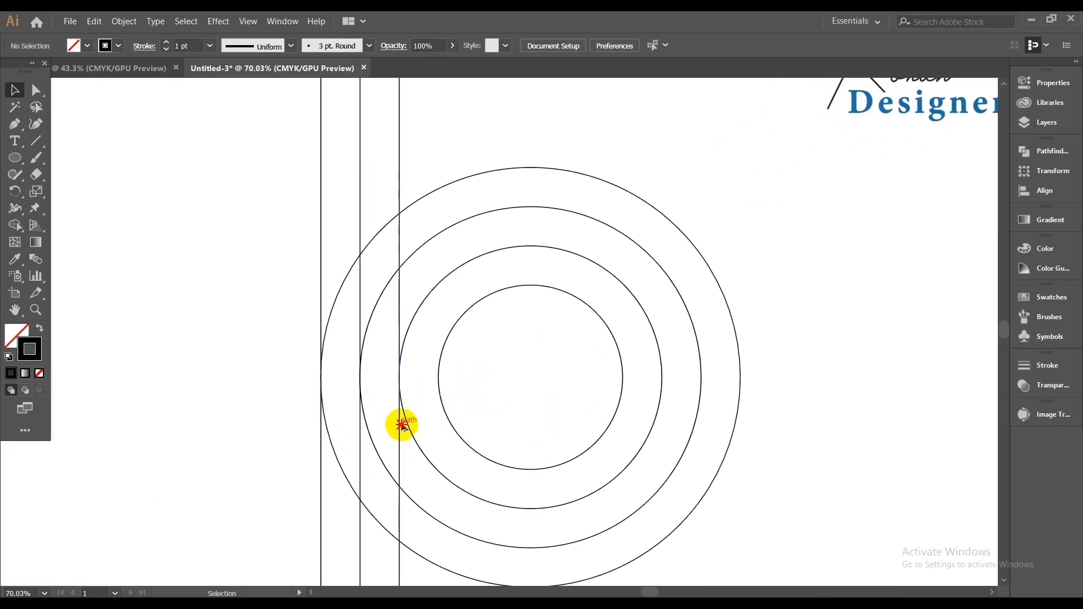
left_click_drag(401, 424, 441, 430)
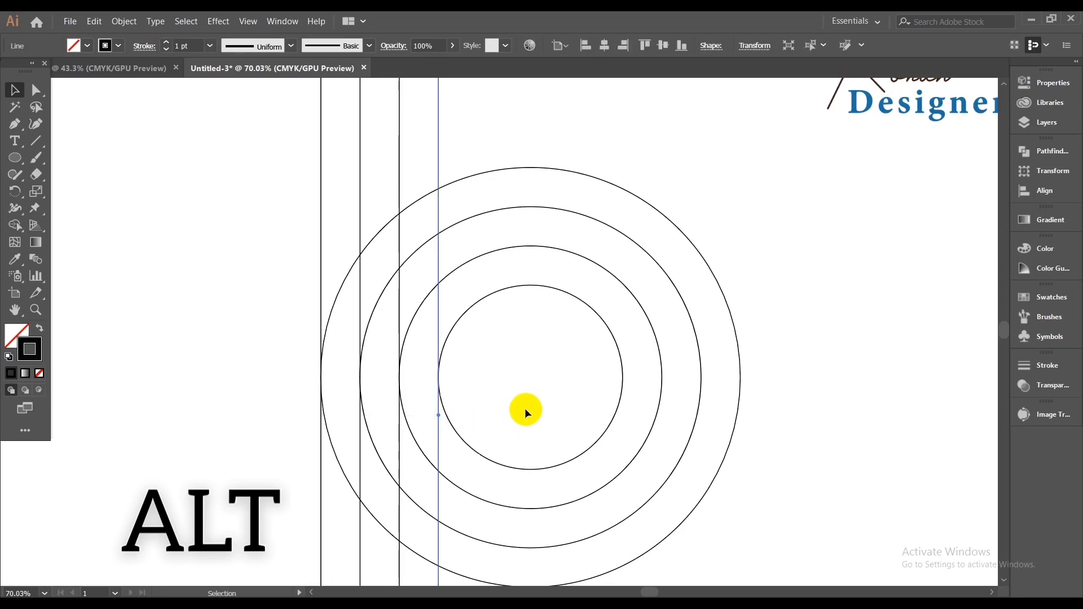
left_click(525, 407)
Step: Draw a long horizontal line tangent to the top of the innermost circle, extending past the outermost circle on both sides
left_click_drag(545, 385, 483, 370)
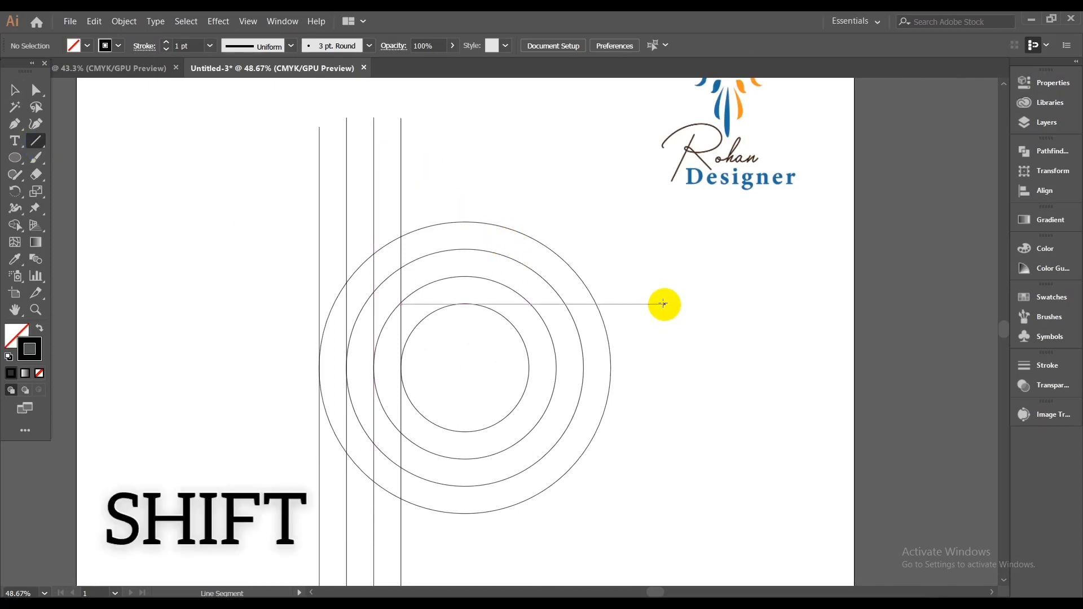
left_click_drag(663, 304, 182, 267)
left_click(13, 90)
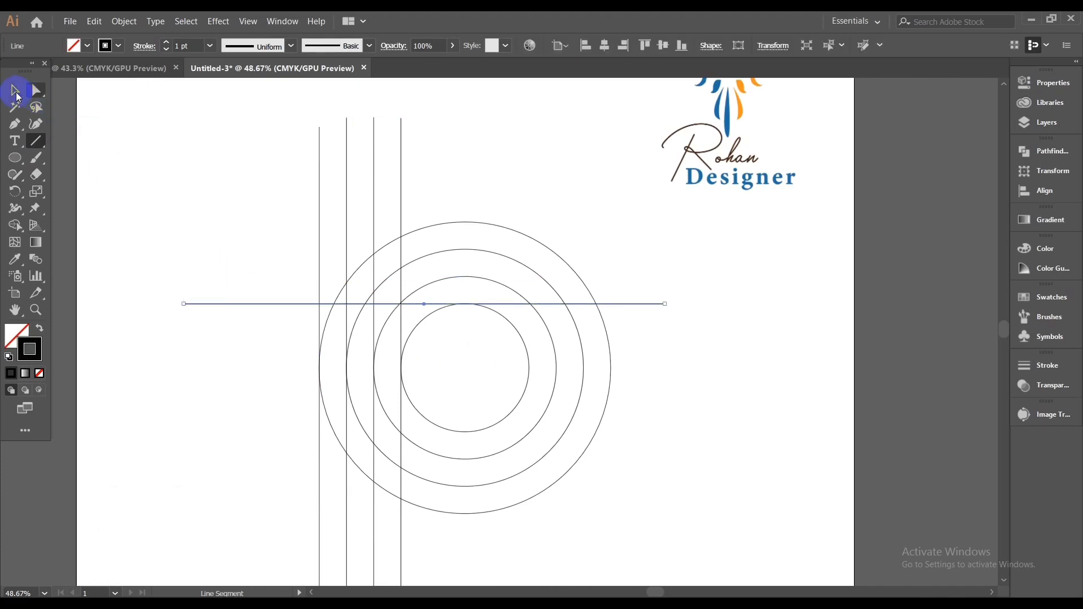
Step: Duplicate the horizontal line upward so copies sit tangent to the tops of the other three circles, and deselect
scroll(553, 365, "up", 5)
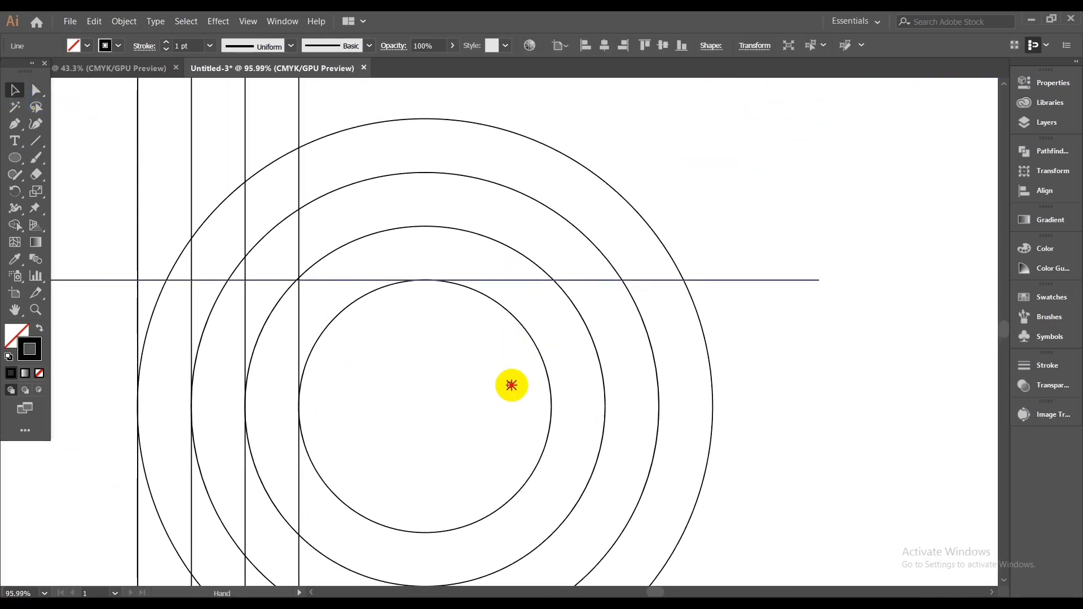
left_click_drag(486, 341, 503, 178)
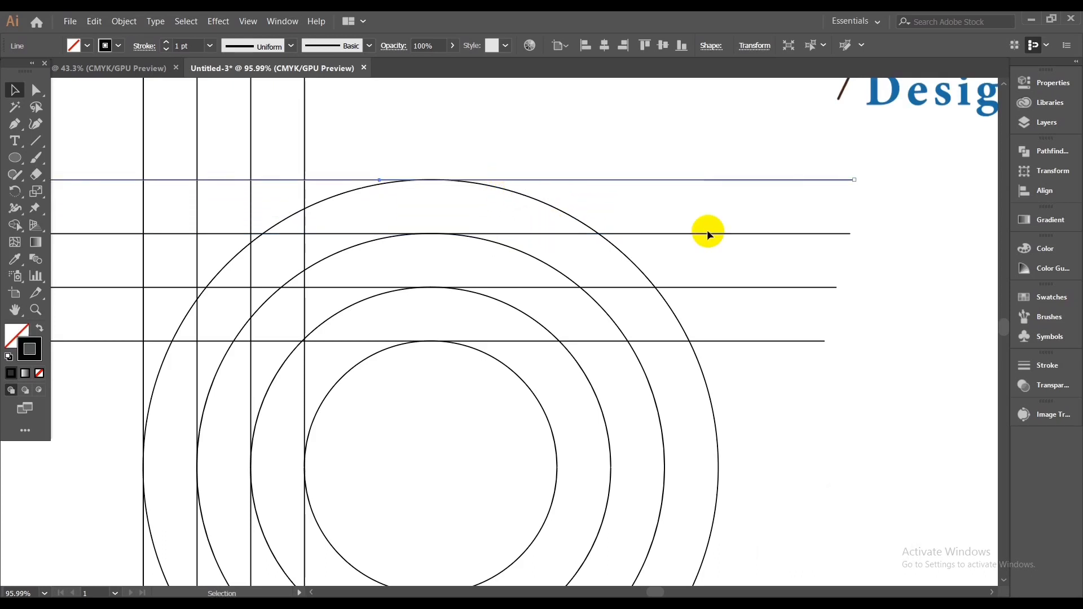
left_click(908, 405)
key("ctrl+0")
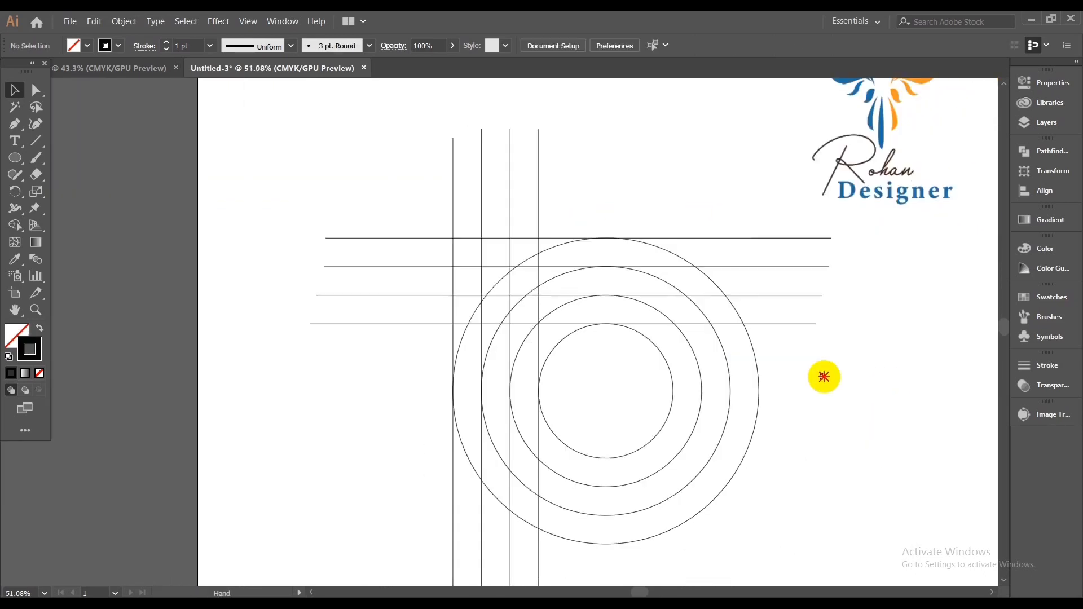
left_click_drag(759, 450, 724, 435)
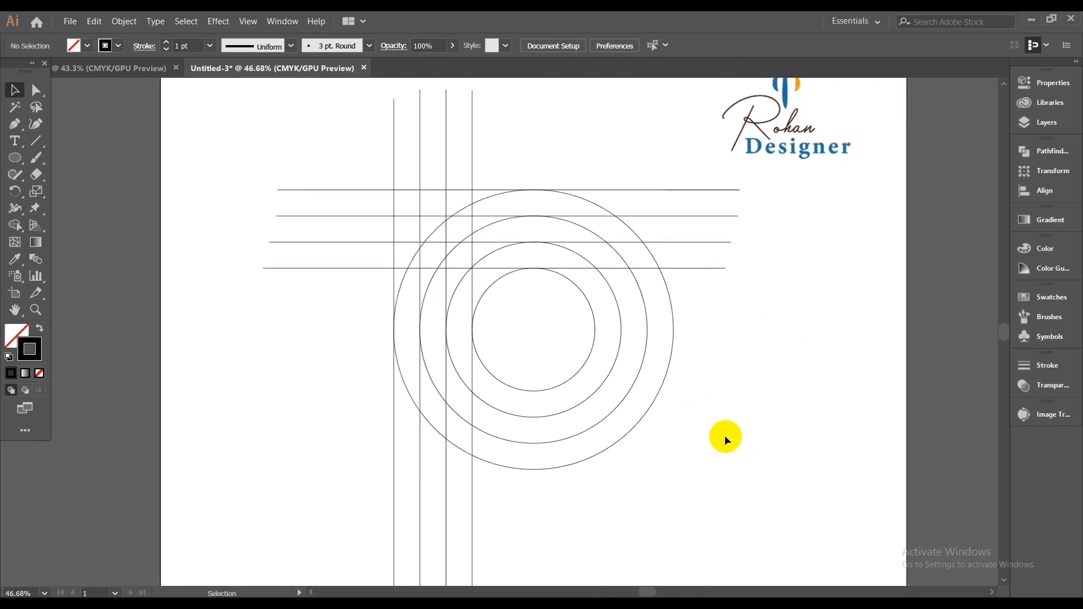
Step: Duplicate the horizontal line at the top of the innermost circle so a copy sits tangent to that circle's bottom, and deselect
left_click_drag(671, 458, 683, 451)
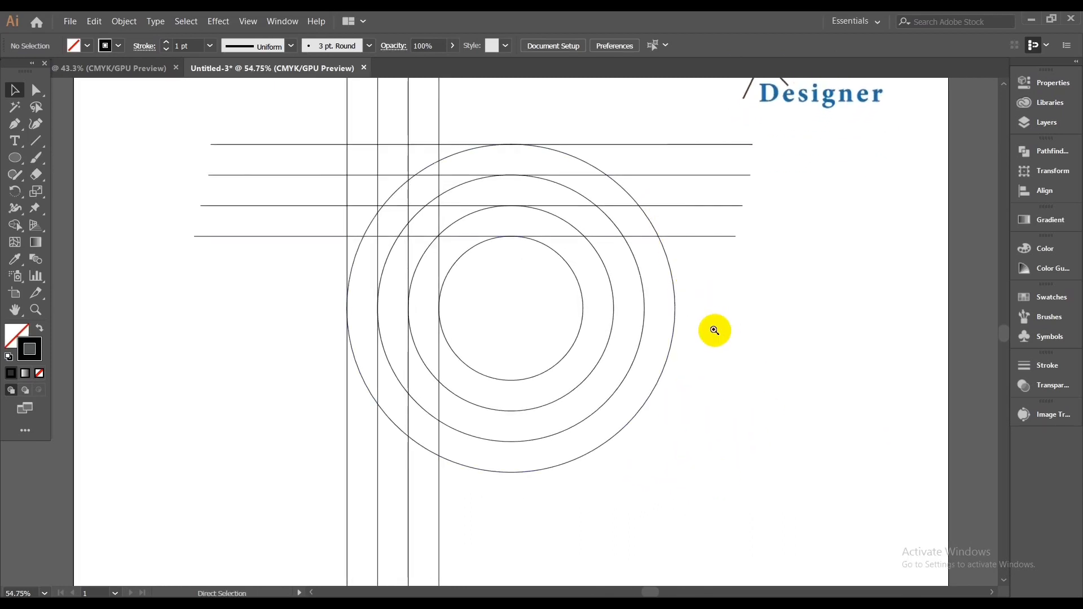
left_click_drag(714, 330, 726, 330)
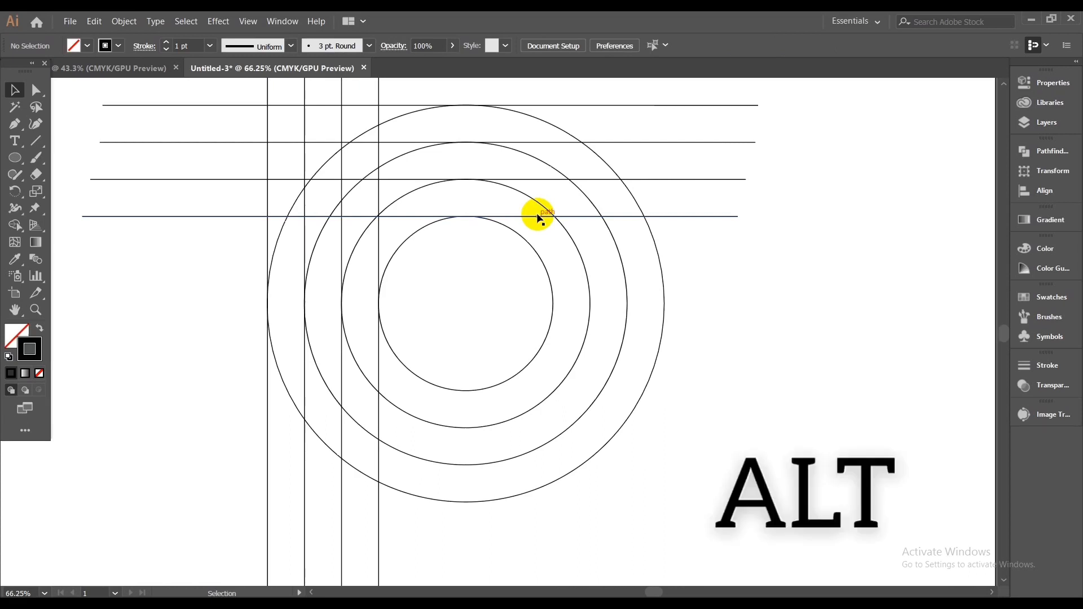
left_click_drag(537, 218, 560, 389)
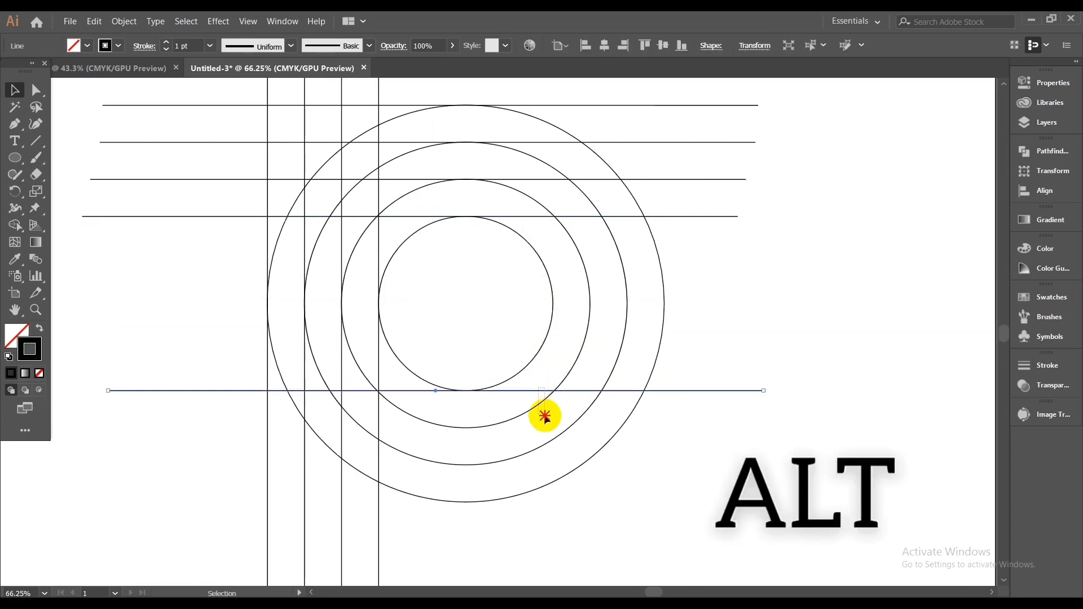
left_click(540, 395, "shift")
left_click(835, 383)
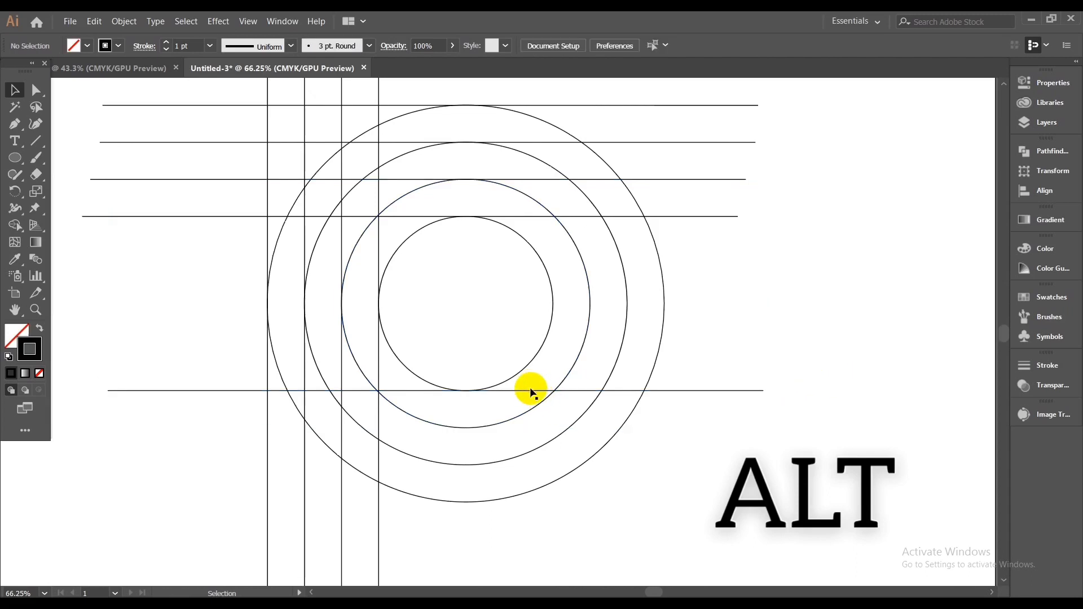
Step: Duplicate the lower horizontal line downward so copies sit tangent to the bottoms of the other three circles, and deselect
left_click_drag(530, 398, 540, 427)
scroll(537, 493, "up", 4)
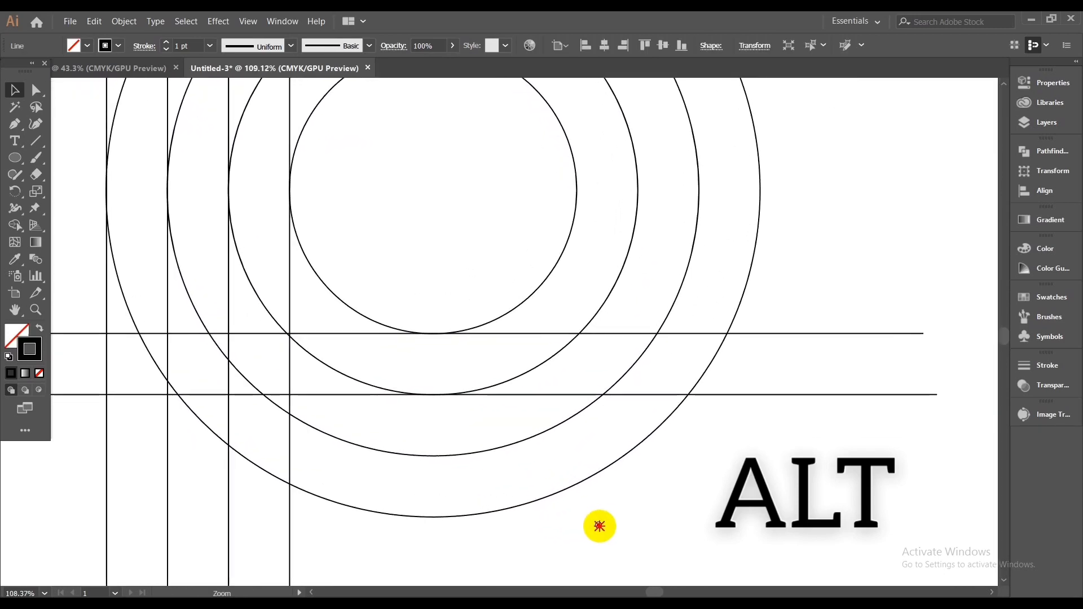
scroll(508, 496, "up", 1)
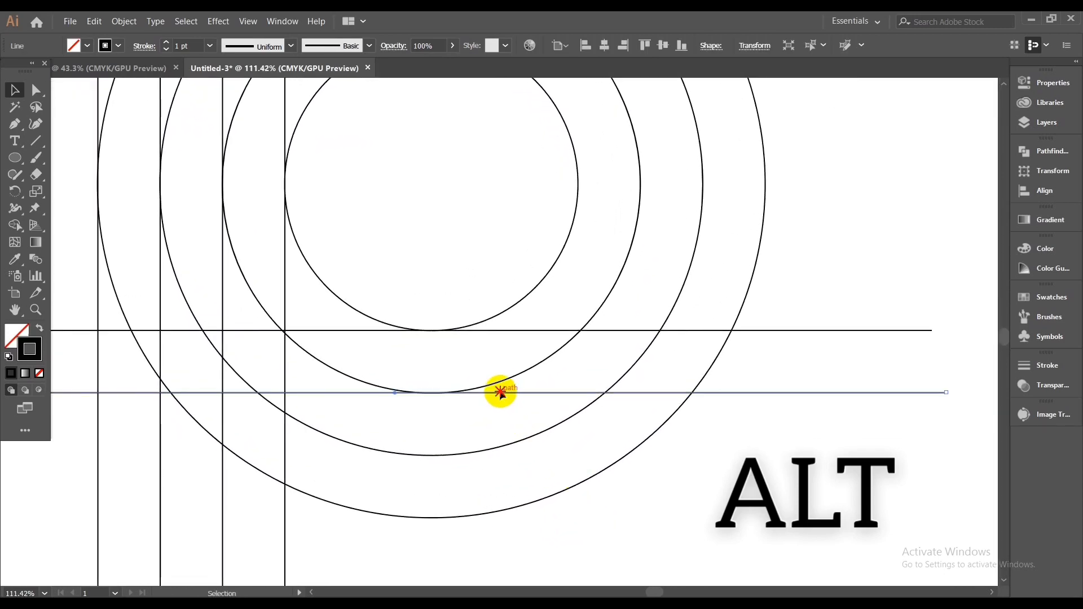
left_click_drag(499, 390, 505, 517)
left_click(821, 234)
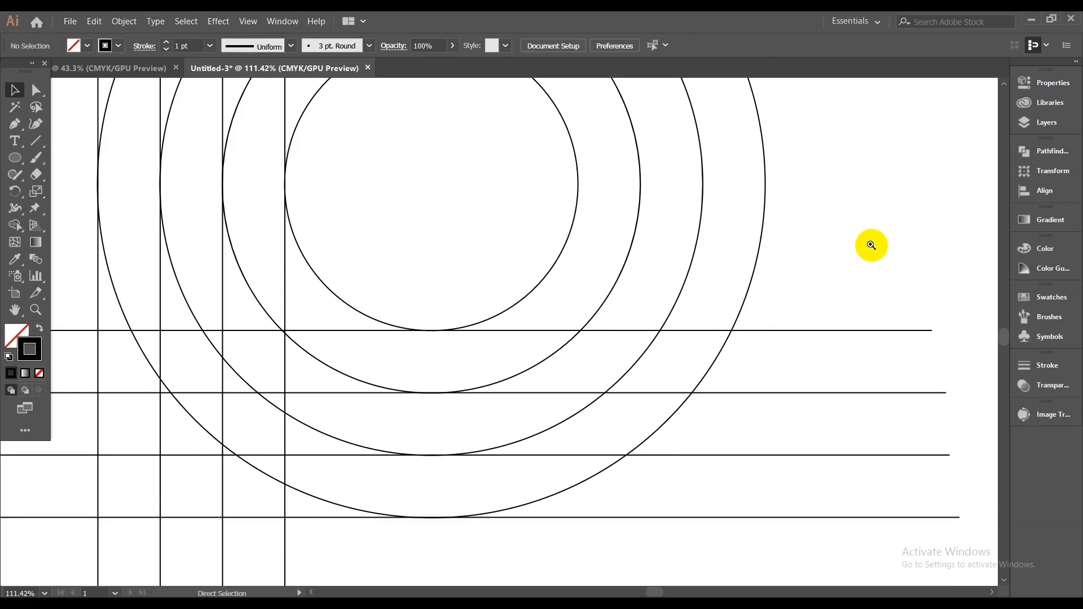
scroll(868, 244, "down", 4)
left_click_drag(744, 225, 610, 279)
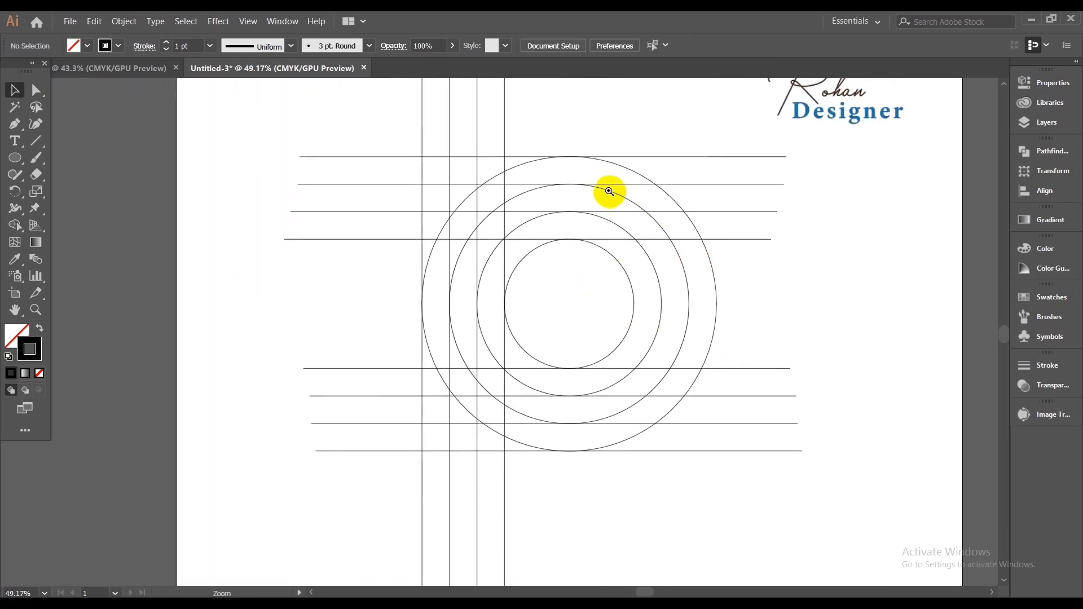
scroll(618, 174, "up", 3)
scroll(691, 250, "down", 3)
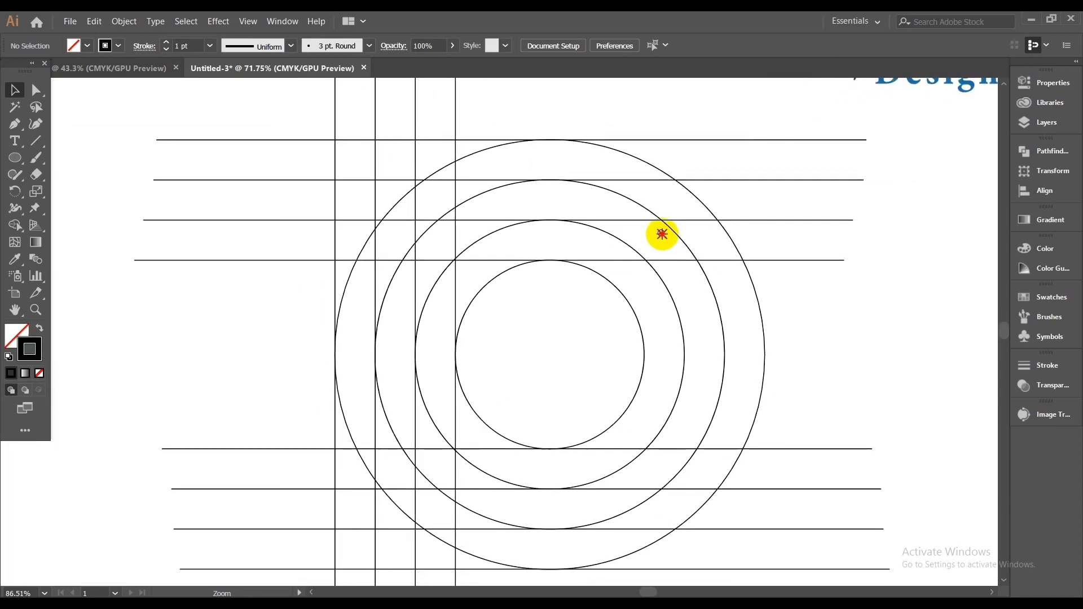
scroll(638, 217, "down", 1)
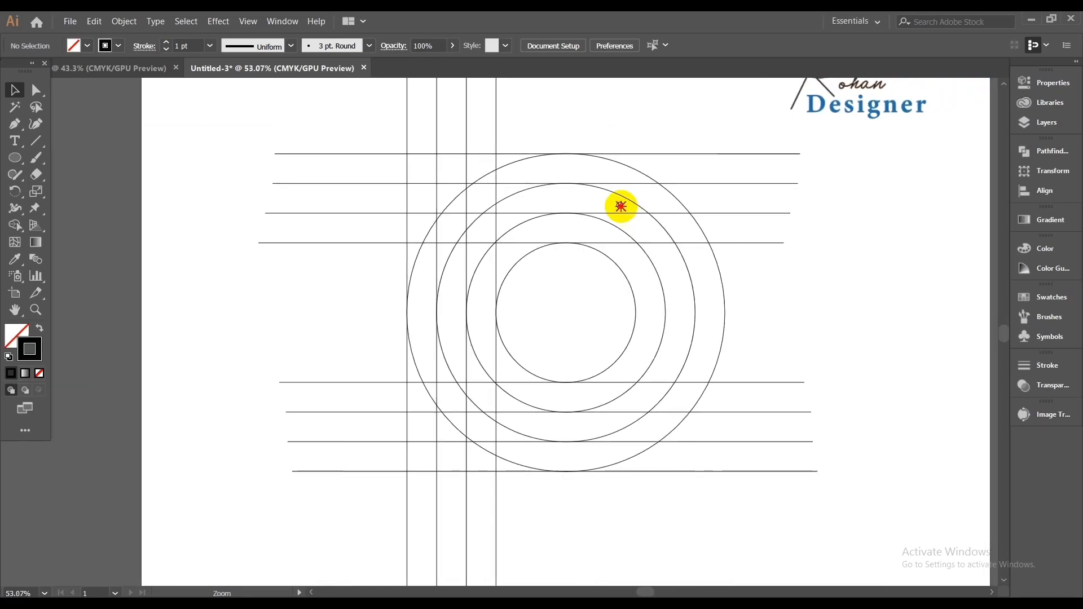
scroll(620, 206, "down", 1)
scroll(653, 225, "up", 6)
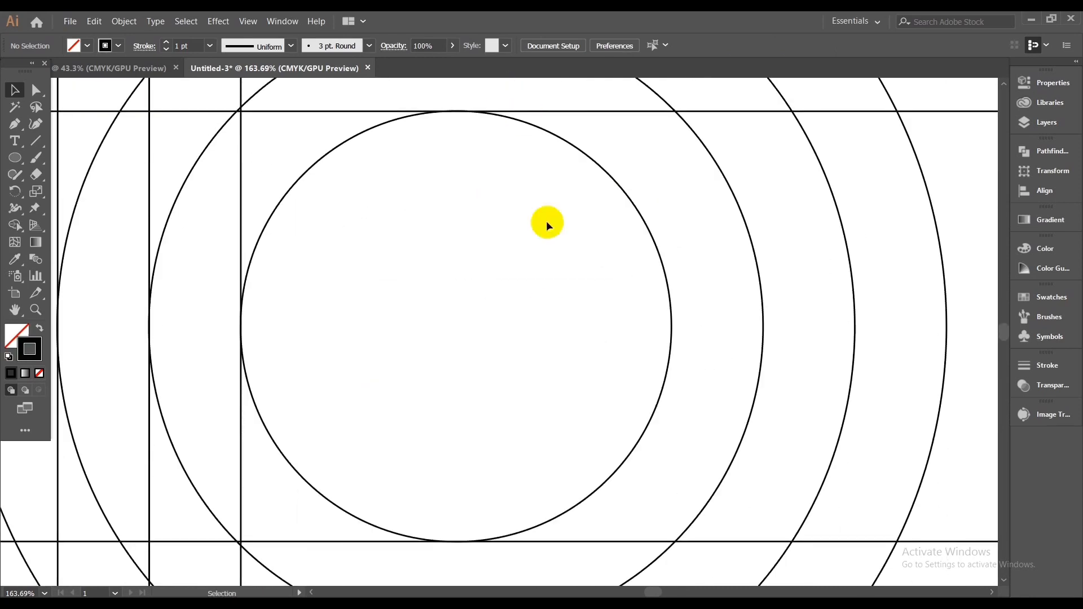
scroll(546, 222, "down", 10)
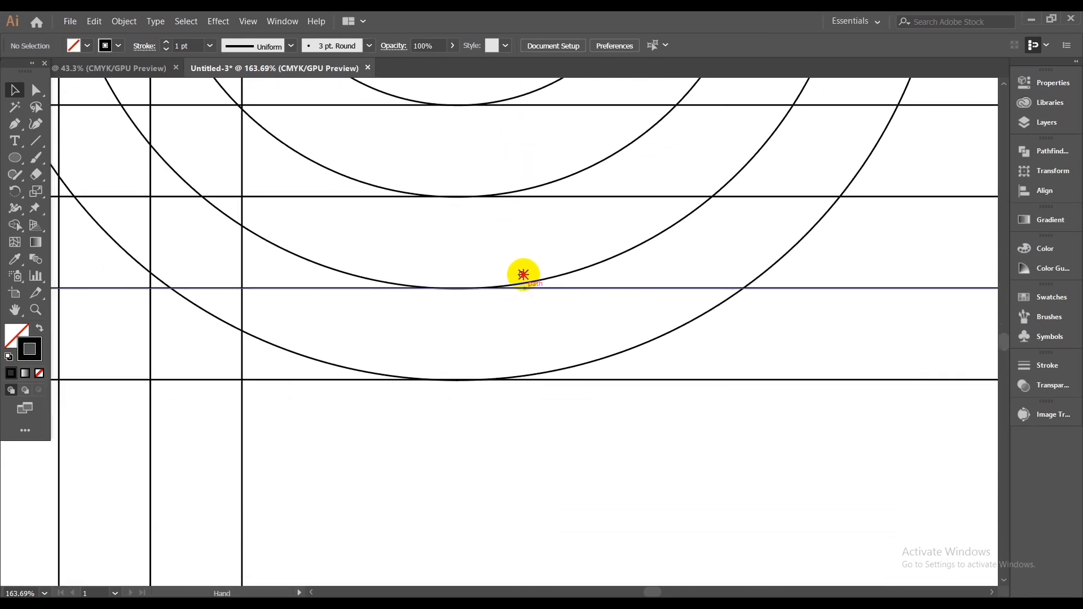
left_click_drag(524, 275, 527, 256)
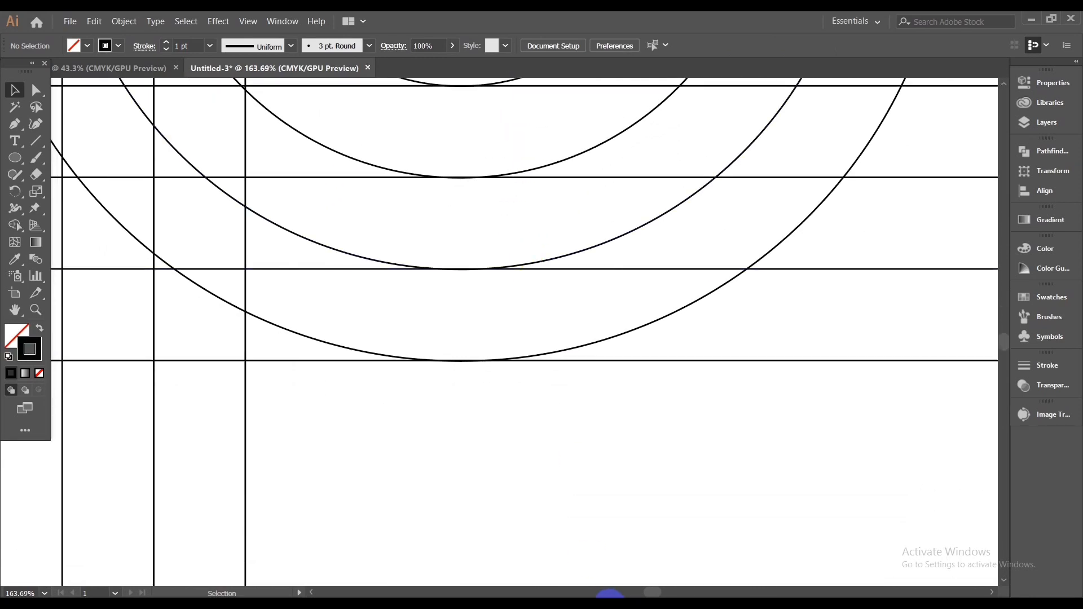
scroll(502, 136, "up", 3)
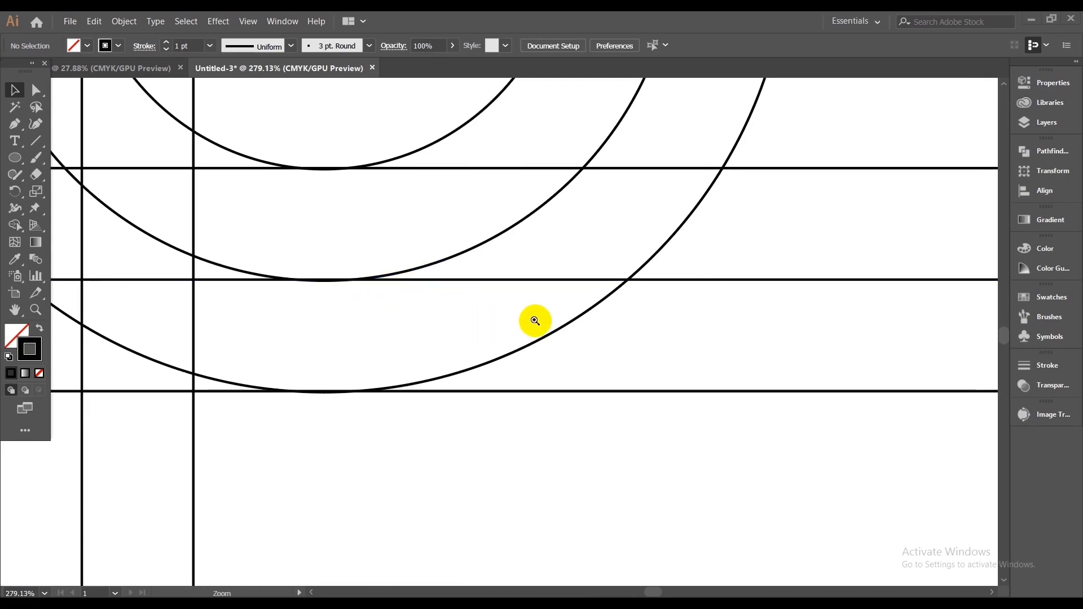
Step: Place a copy of a horizontal line well below the circles, crossing the four vertical lines just above their lower ends
key("ctrl+space")
left_click_drag(486, 313, 457, 271)
scroll(473, 259, "up", 1)
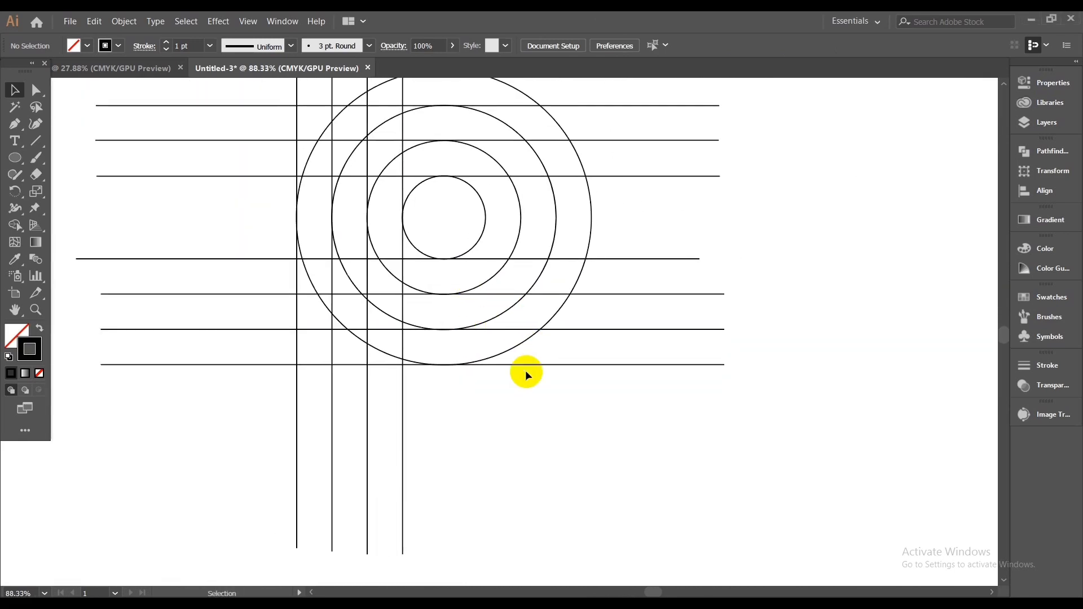
scroll(527, 375, "down", 1, "alt")
key("space")
left_click_drag(545, 395, 524, 377)
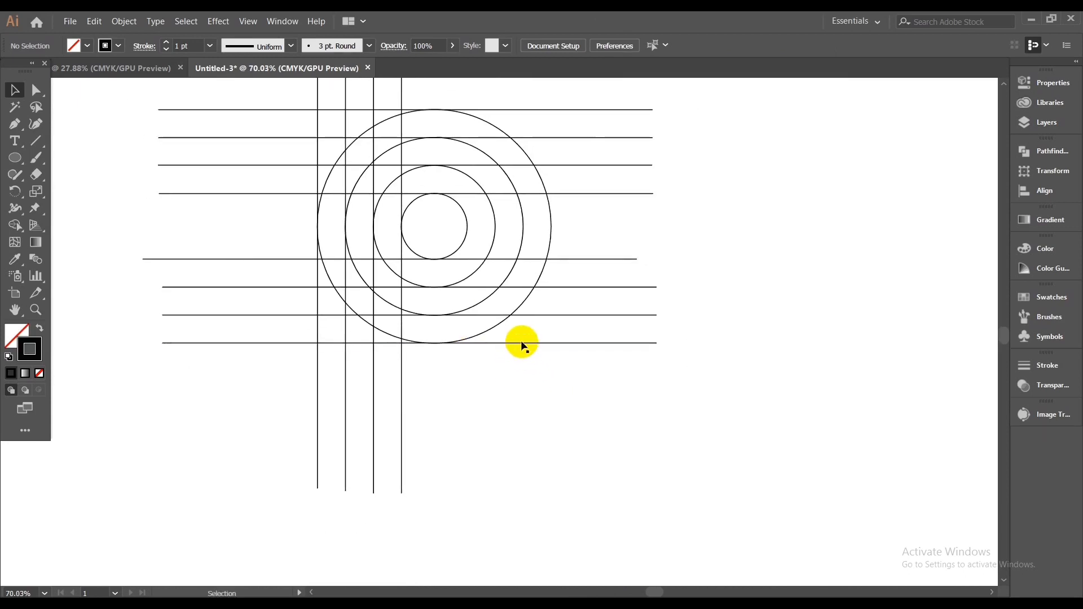
key("alt")
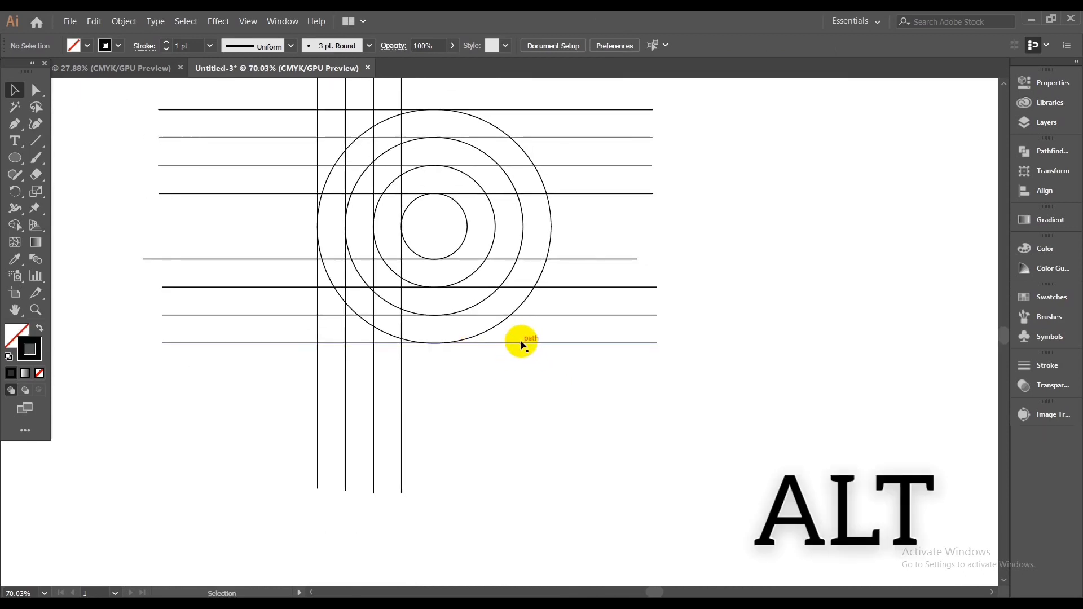
left_click_drag(521, 344, 504, 483)
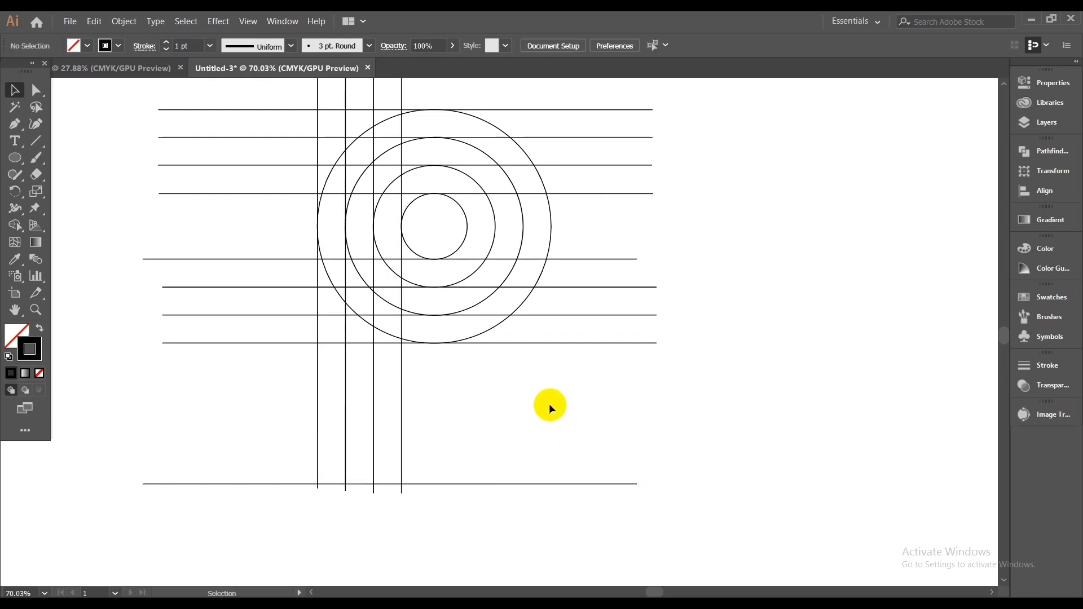
Step: Select all circles and lines, activate the Shape Builder tool, and set the fill color to orange
scroll(550, 395, "down", 1)
scroll(562, 297, "up", 2)
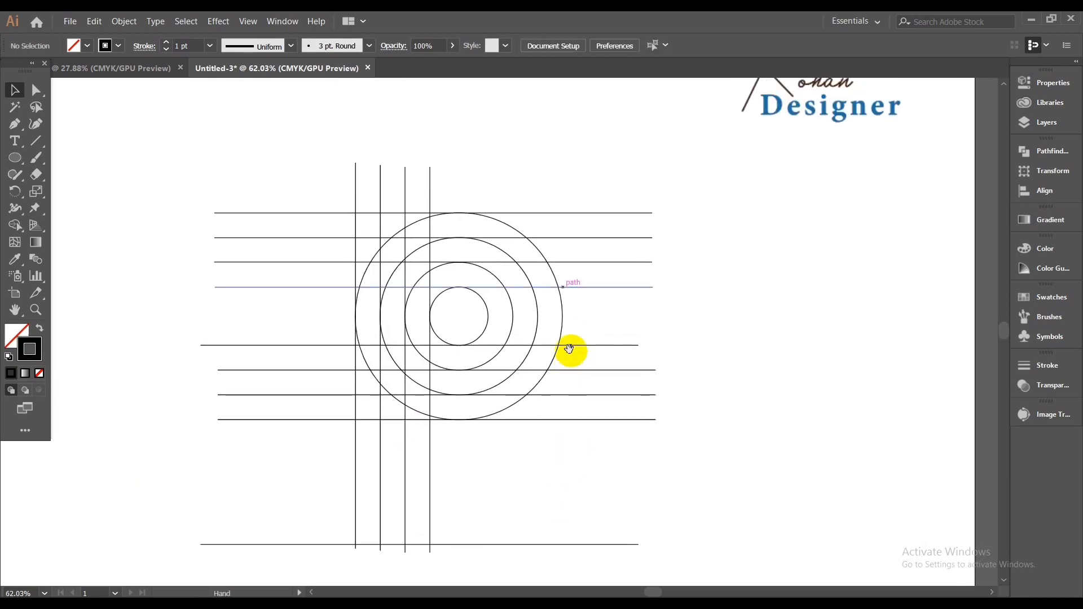
scroll(502, 410, "up", 1)
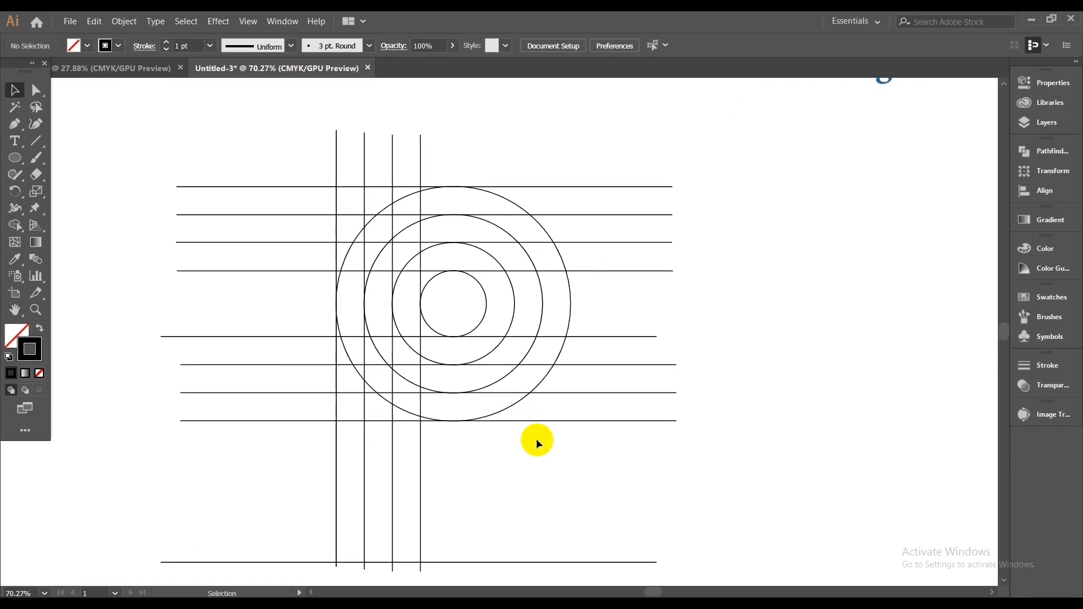
left_click_drag(536, 438, 515, 430)
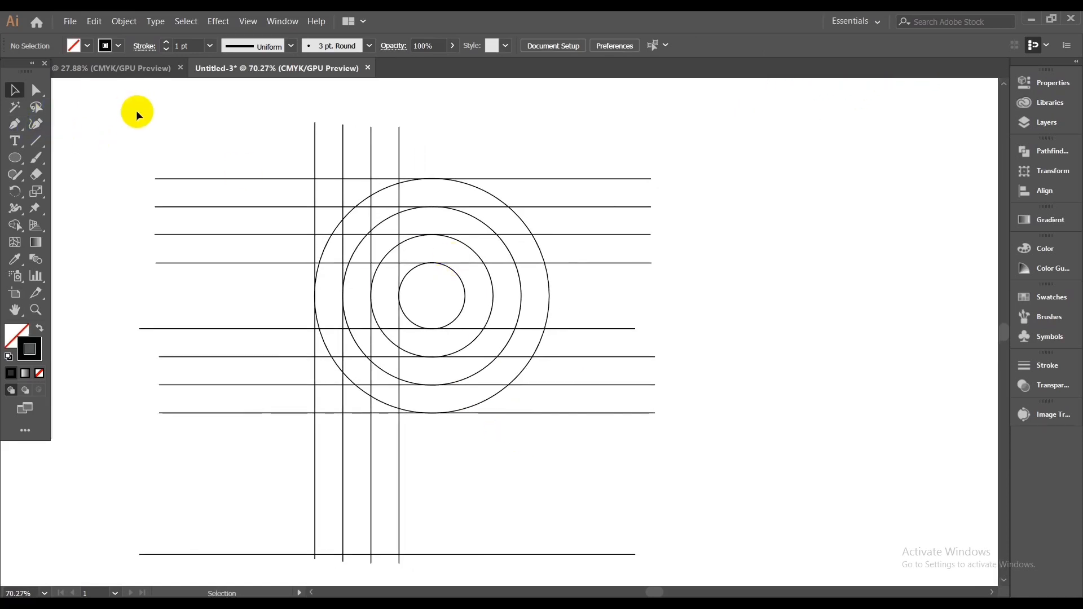
left_click_drag(137, 114, 702, 571)
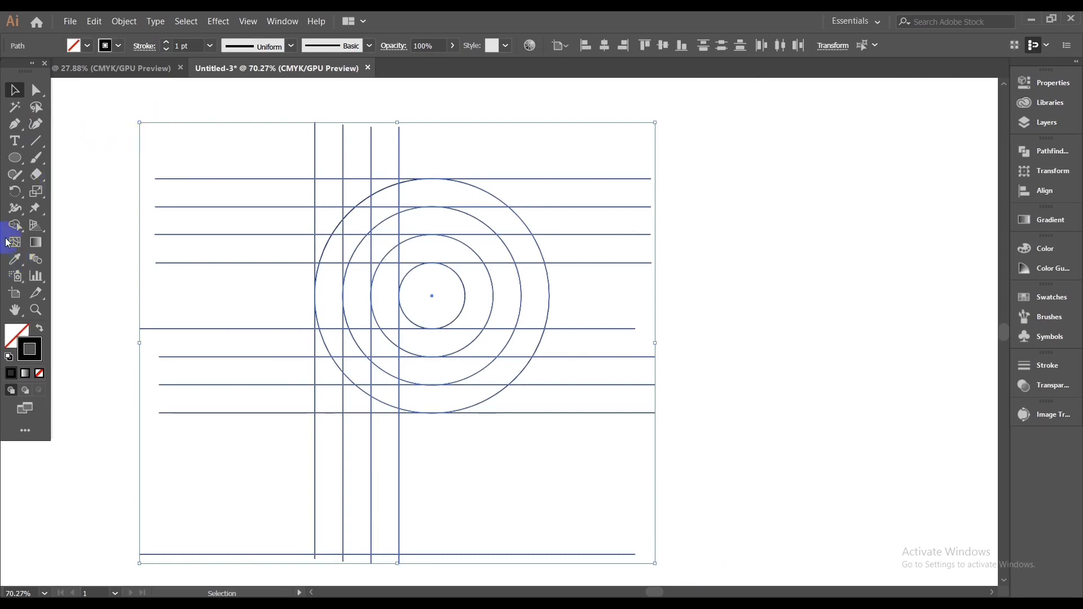
left_click(15, 229)
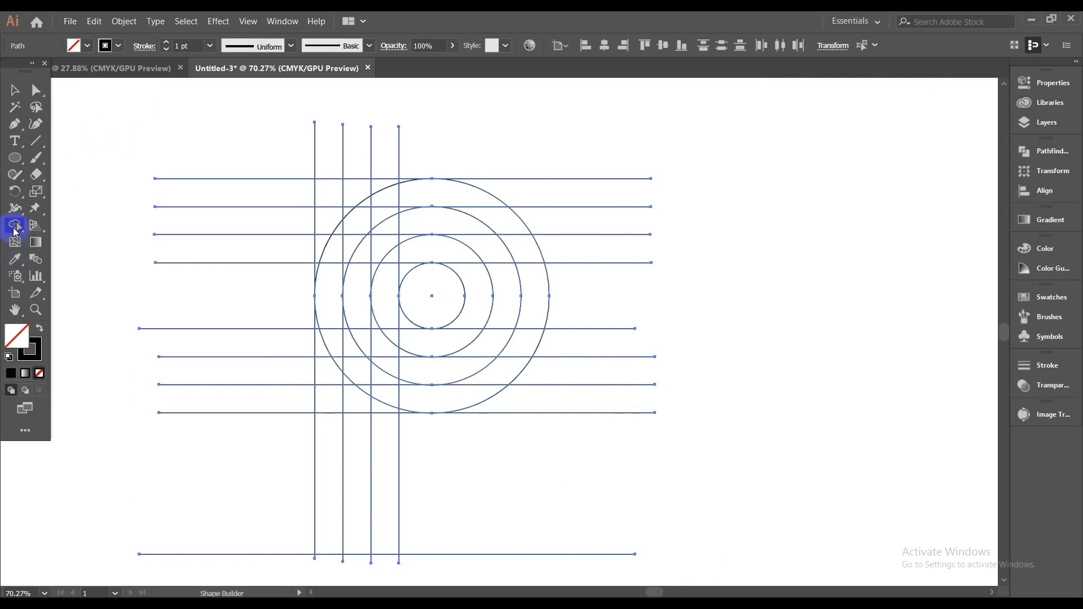
left_click(1048, 301)
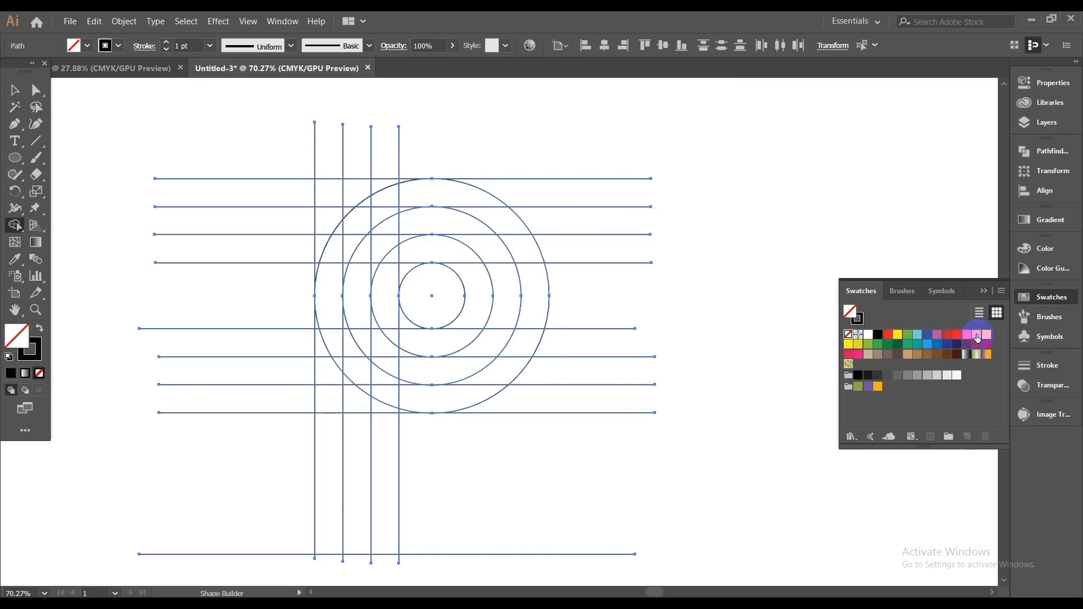
left_click(977, 336)
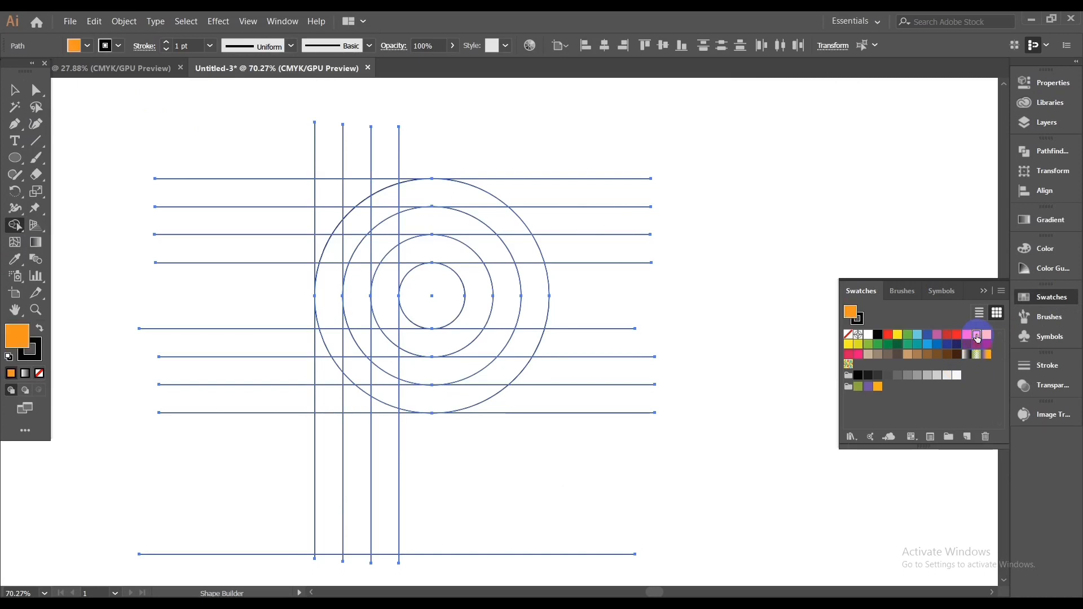
Step: Merge the top horizontal band, the right half of the outermost ring and the bottom horizontal band into one orange D-shaped outline
left_click(334, 193)
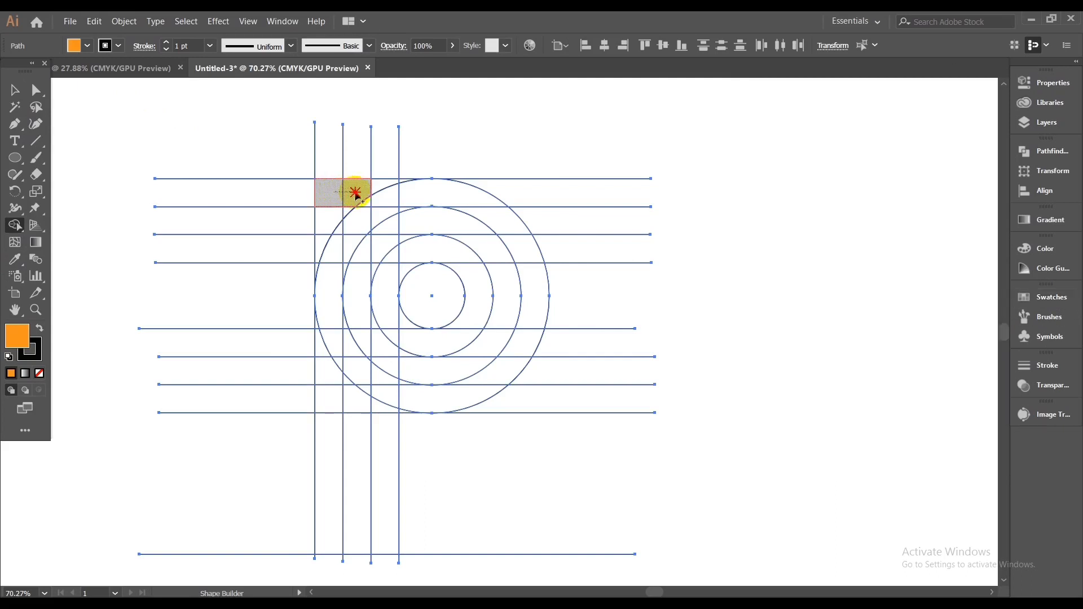
left_click_drag(356, 194, 406, 194)
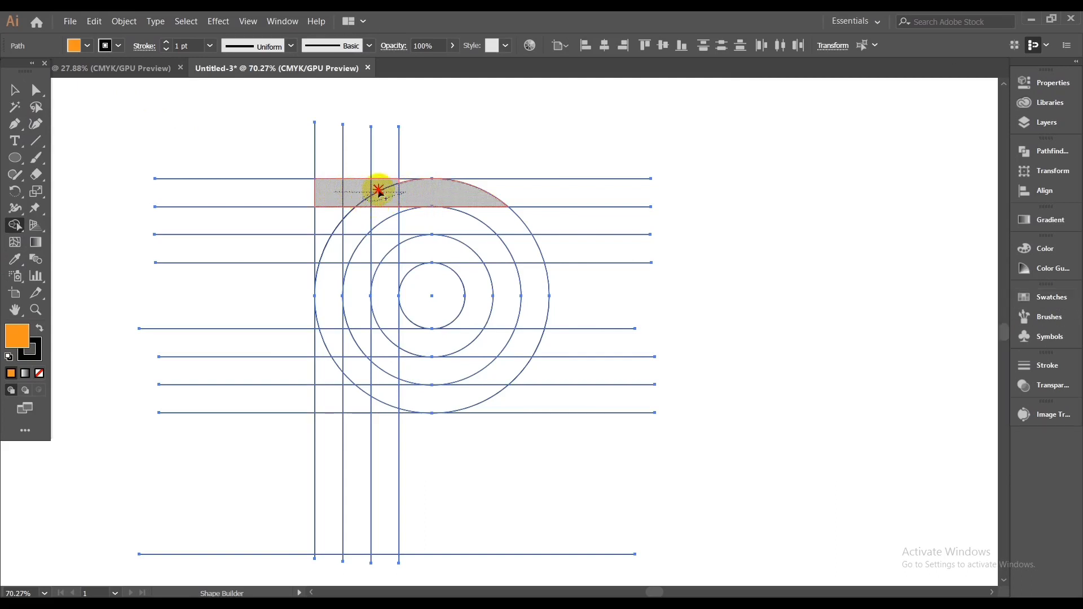
left_click_drag(430, 193, 493, 226)
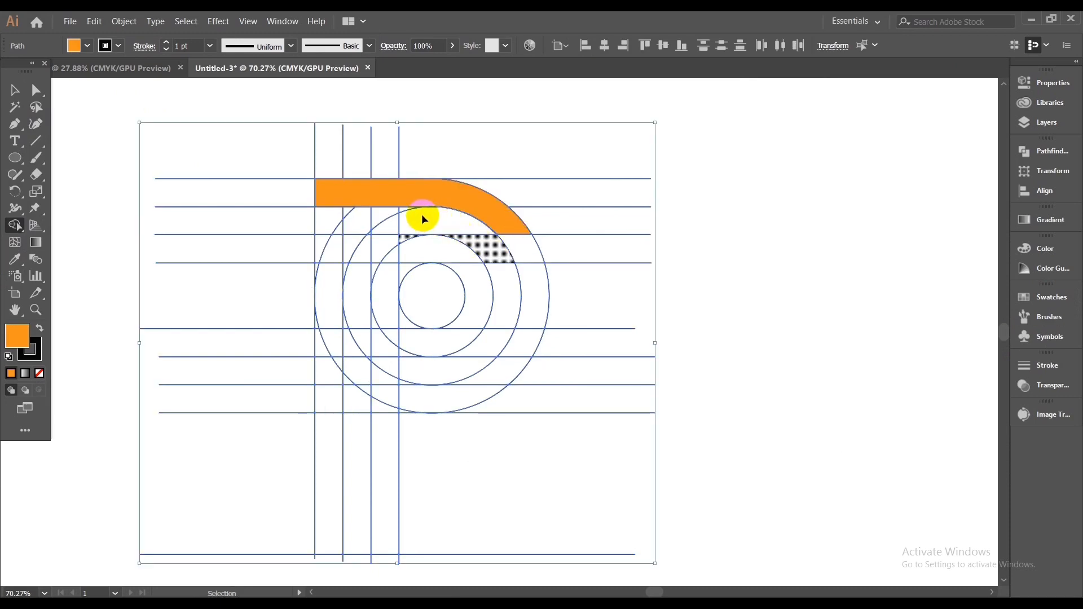
left_click_drag(423, 224, 538, 277)
left_click_drag(460, 222, 358, 115)
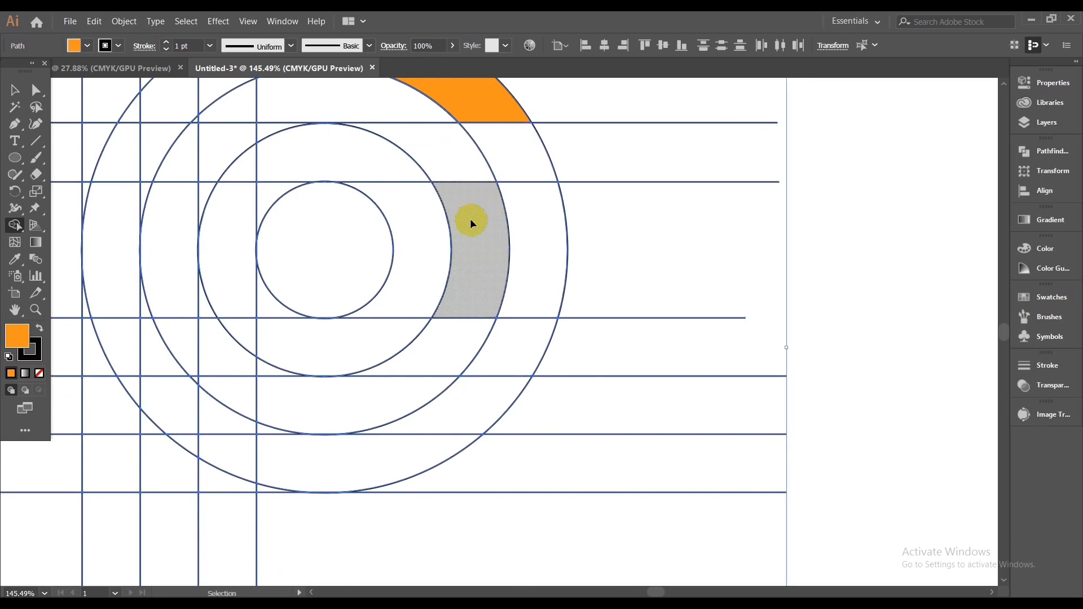
scroll(462, 217, "down", 2)
scroll(448, 229, "up", 2)
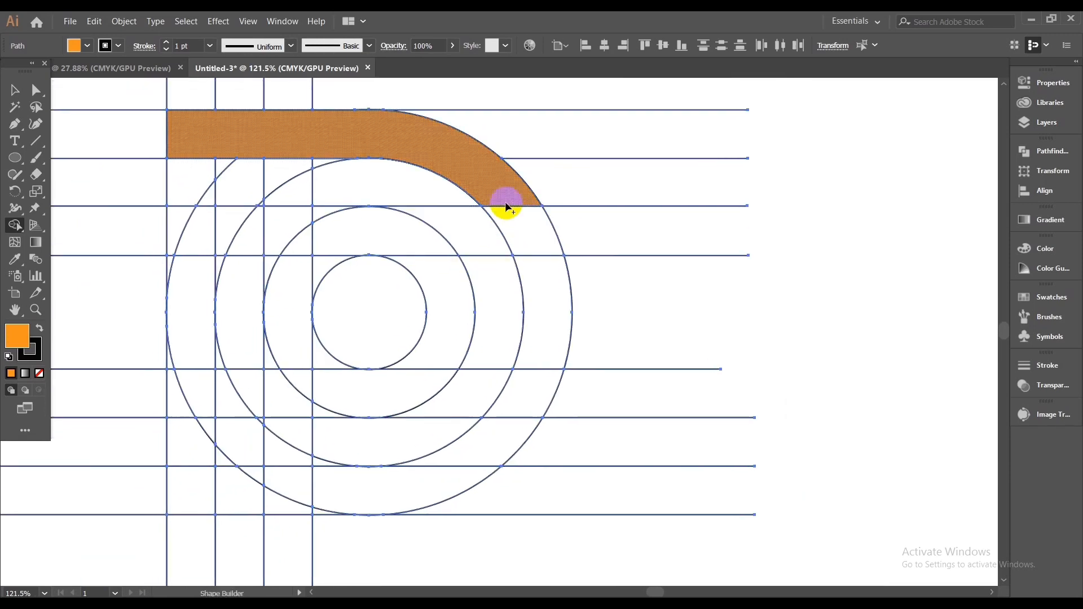
mouse_move(512, 202)
left_mouse_down()
mouse_move(544, 314)
mouse_move(524, 387)
mouse_move(496, 436)
mouse_move(459, 466)
mouse_move(404, 481)
mouse_move(200, 484)
mouse_move(328, 503)
mouse_move(309, 495)
left_mouse_up()
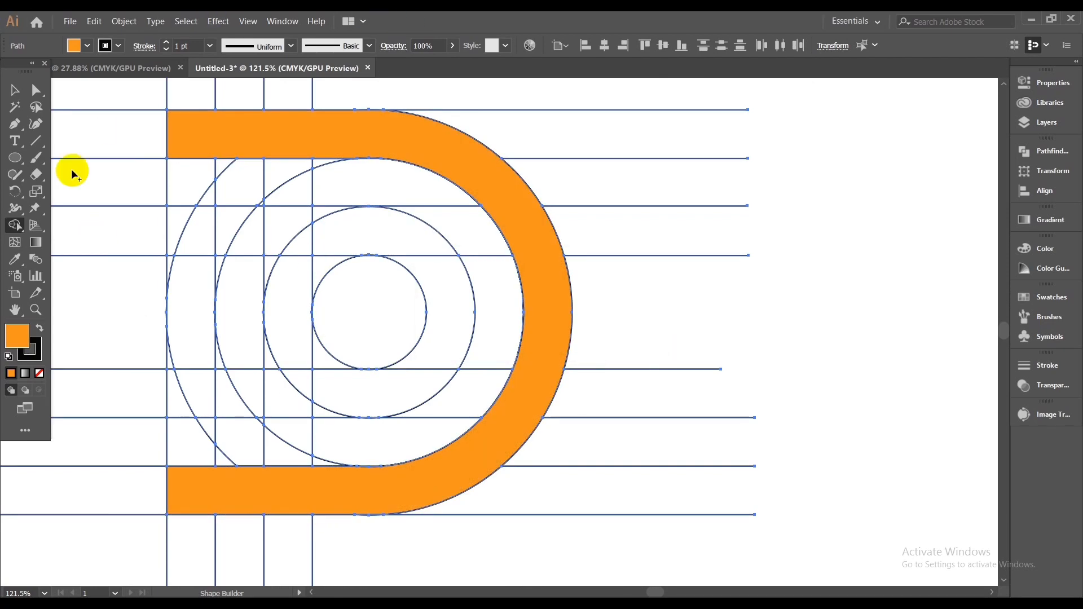
Step: Merge the left vertical band, the inner ring with its connecting bar, and a vertical stem down to the lowest horizontal line into the orange shape
mouse_move(191, 150)
left_mouse_down()
mouse_move(182, 211)
mouse_move(202, 202)
mouse_move(192, 259)
mouse_move(181, 272)
mouse_move(172, 262)
mouse_move(168, 345)
mouse_move(181, 394)
mouse_move(340, 387)
mouse_move(318, 407)
mouse_move(397, 375)
mouse_move(437, 338)
mouse_move(449, 264)
mouse_move(438, 244)
mouse_move(398, 238)
mouse_move(303, 255)
left_mouse_up()
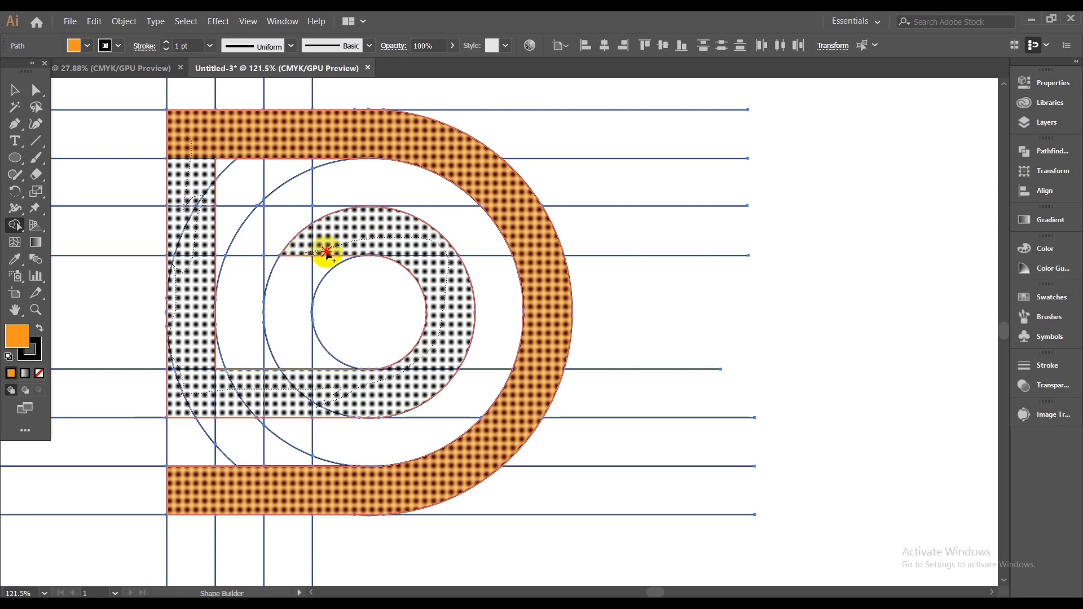
mouse_move(327, 253)
left_mouse_down()
mouse_move(290, 281)
mouse_move(271, 363)
mouse_move(288, 427)
mouse_move(282, 511)
left_mouse_up()
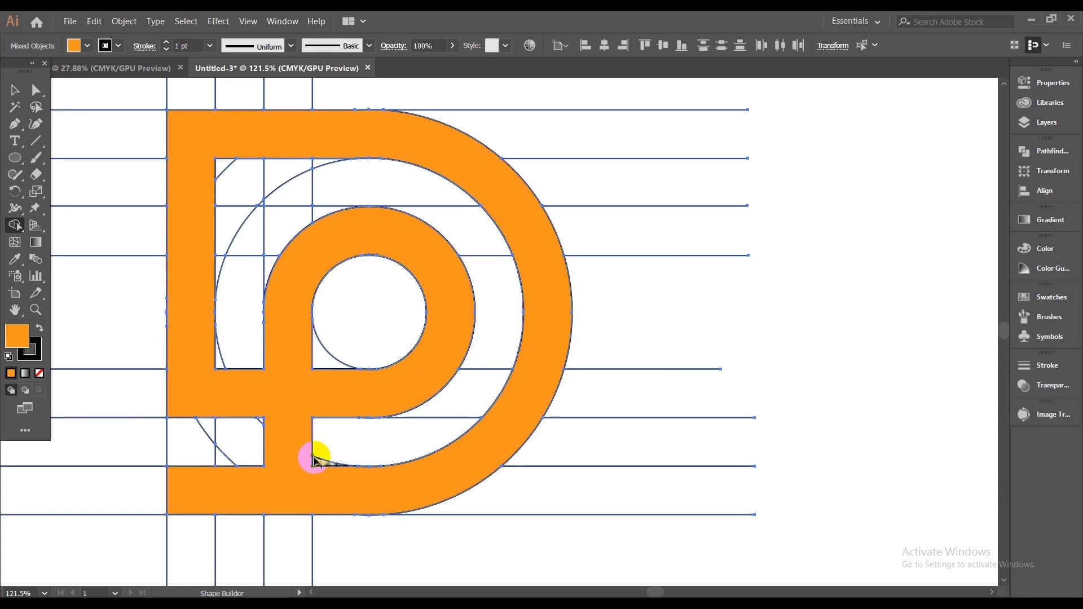
key("space")
mouse_move(289, 430)
left_mouse_down()
mouse_move(325, 309)
mouse_move(334, 204)
left_mouse_up()
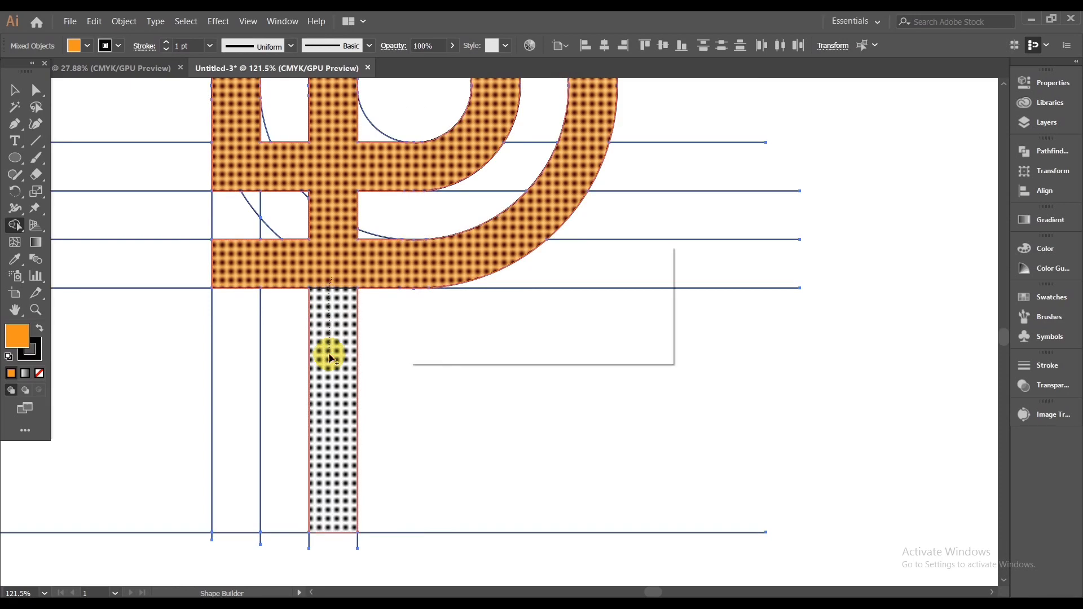
left_click_drag(329, 357, 345, 227)
left_click(16, 90)
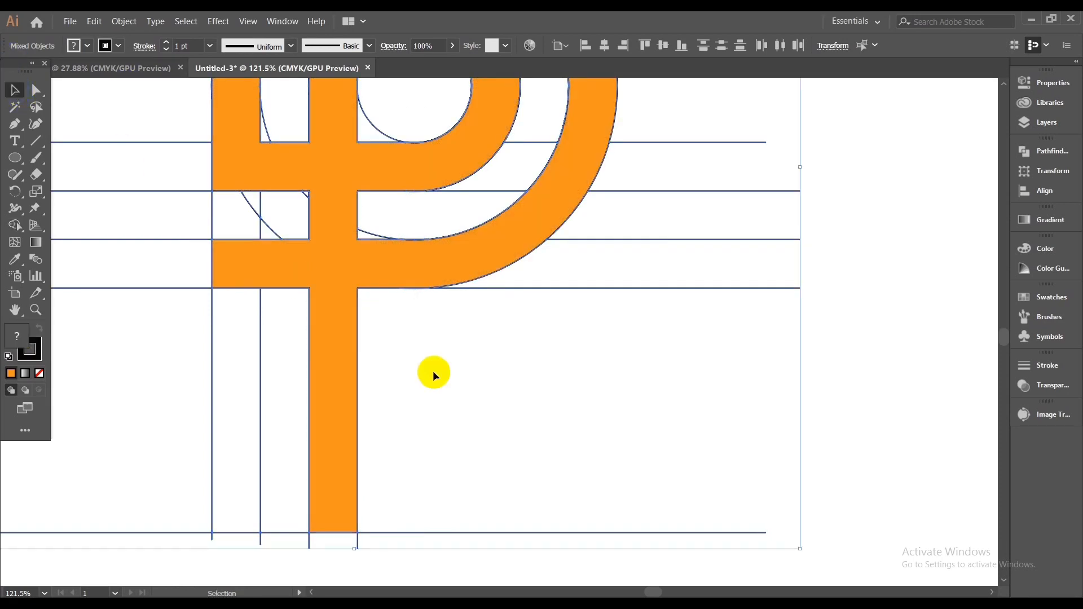
Step: Remove the stroke from the merged orange monogram, leaving only its orange fill
left_click(527, 403)
scroll(512, 337, "down", 2)
left_click_drag(545, 333, 552, 402)
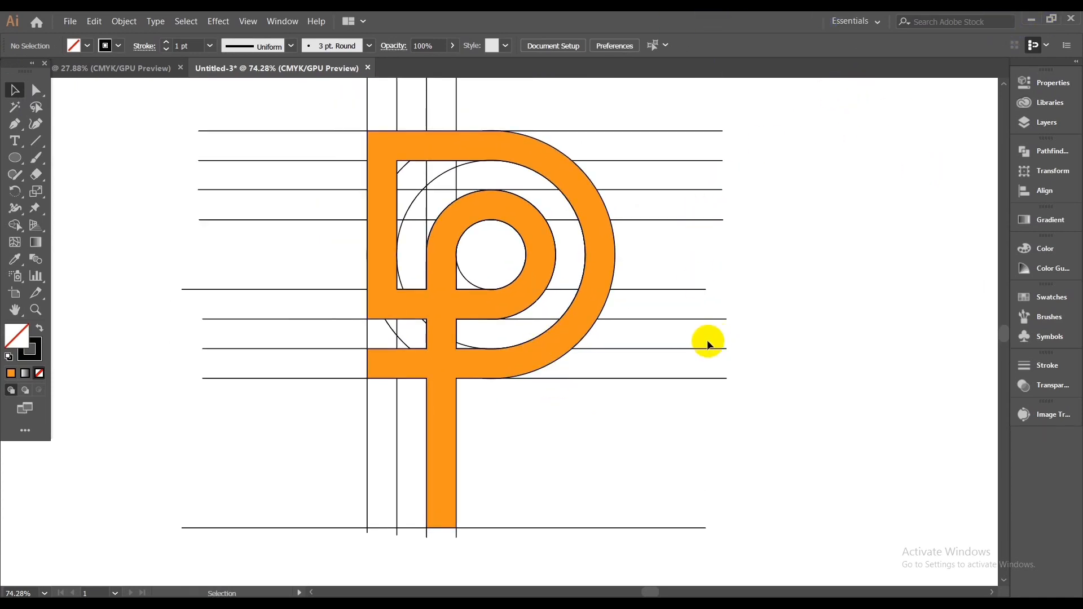
scroll(706, 340, "down", 1)
left_click(610, 288)
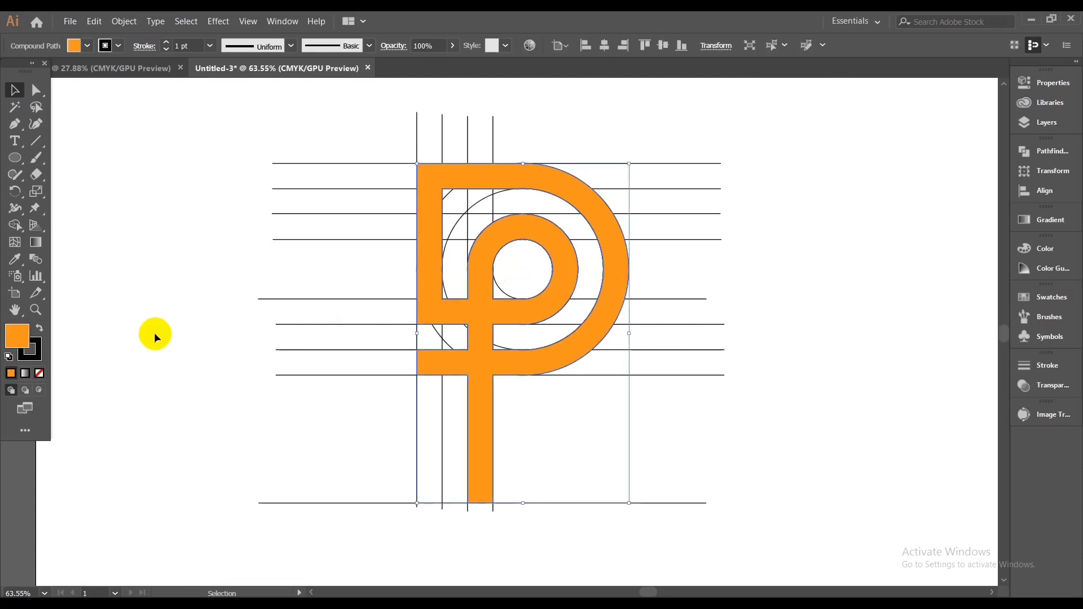
left_click(40, 345)
left_click(43, 370)
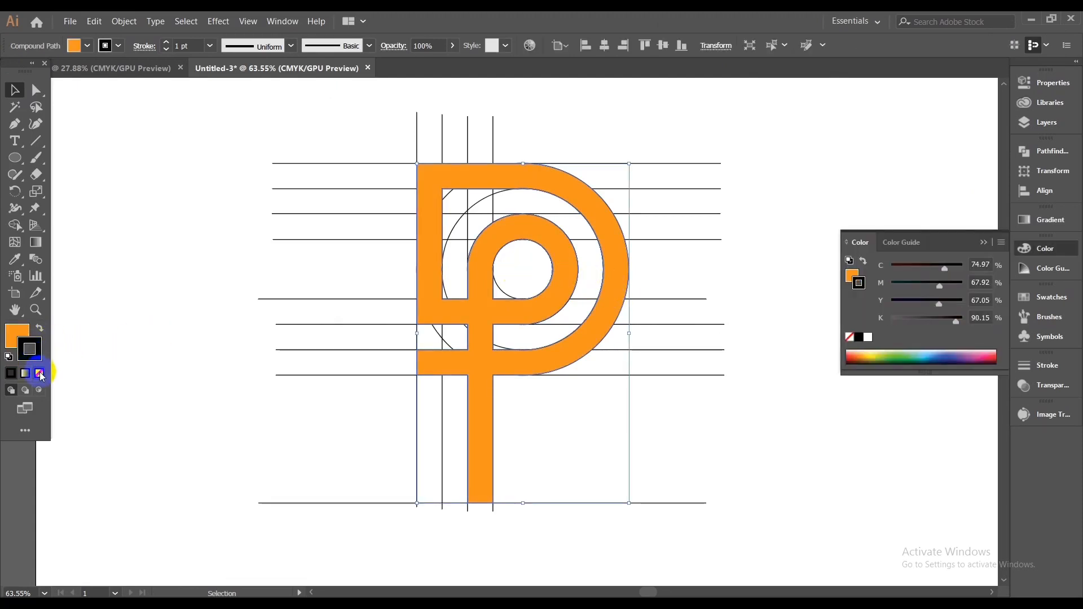
left_click(41, 374)
left_click(15, 340)
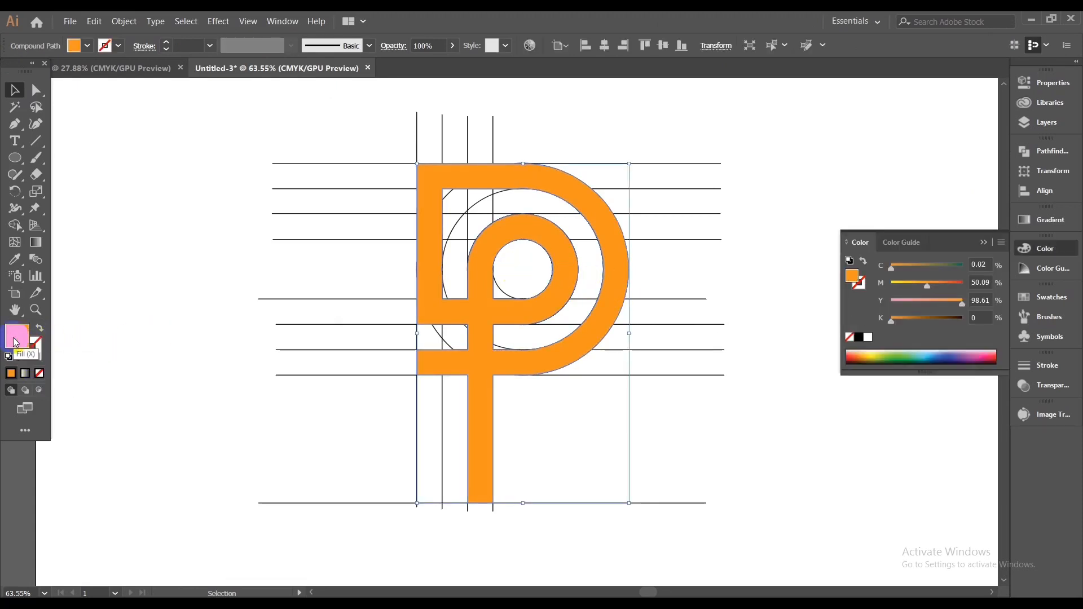
left_click(96, 240)
Step: Move the orange monogram off the construction grid to the empty area on the right of the artboard
scroll(663, 372, "down", 1)
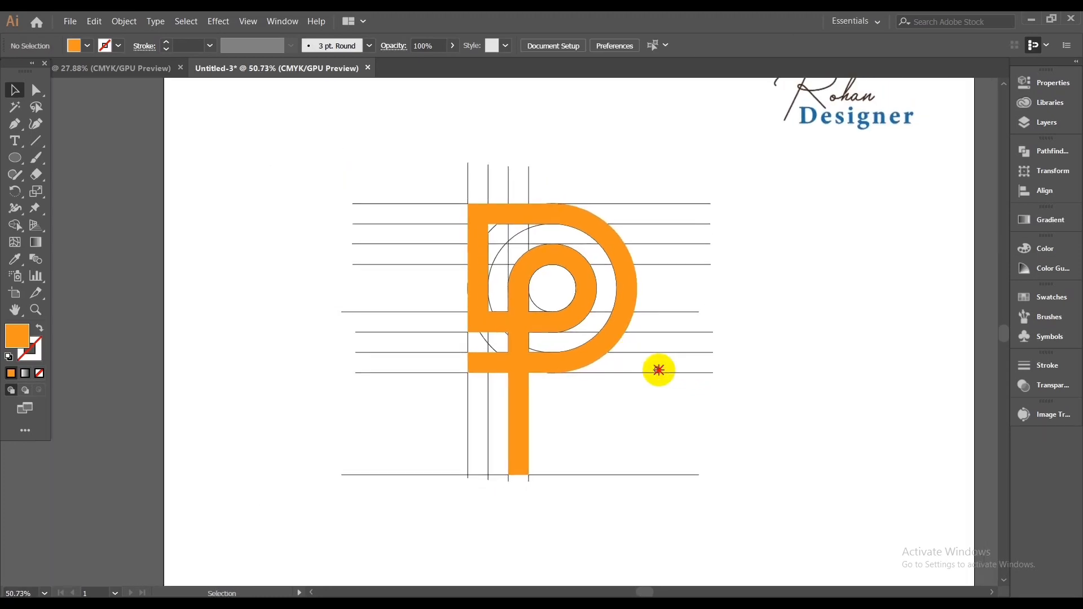
left_click_drag(659, 370, 590, 424)
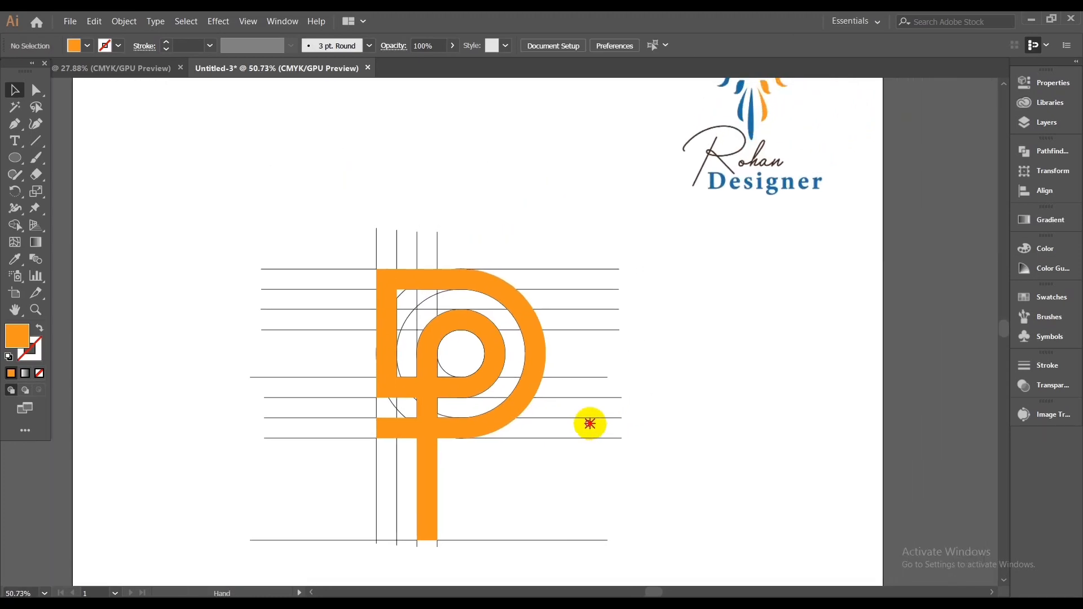
left_click(35, 92)
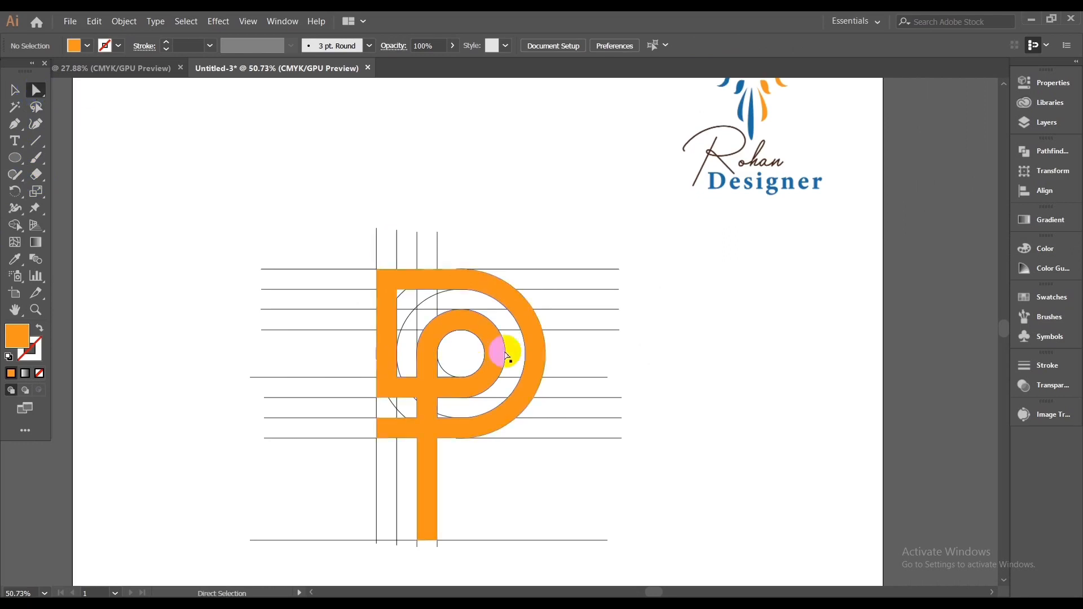
left_click(495, 354)
left_click_drag(496, 355, 839, 330)
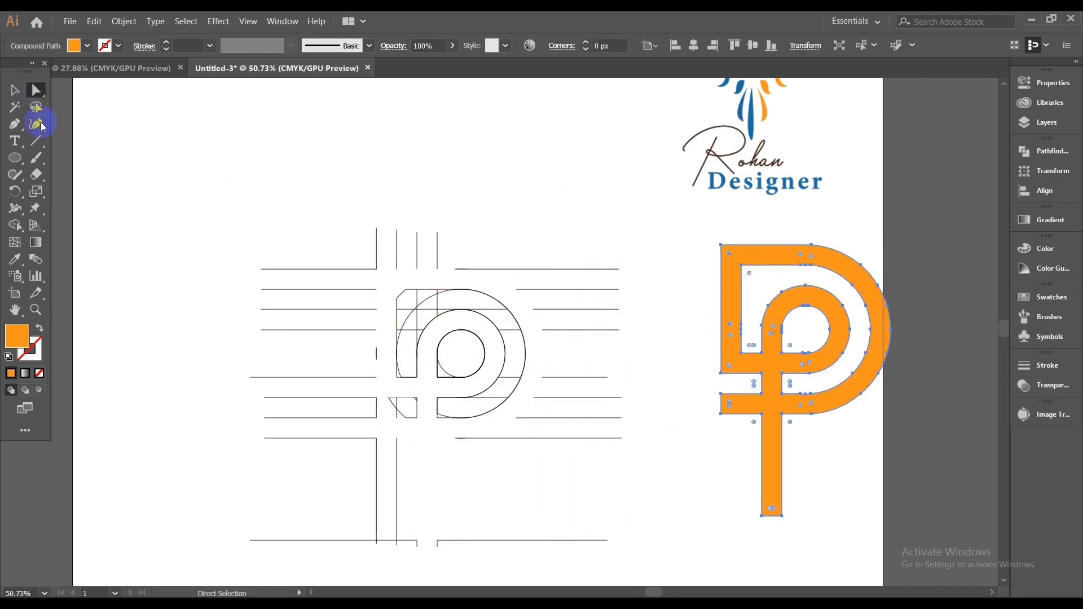
Step: Delete all leftover construction lines and circles, and move the monogram back to the middle of the artboard
left_click(12, 90)
left_click(326, 147)
left_click_drag(234, 149, 583, 555)
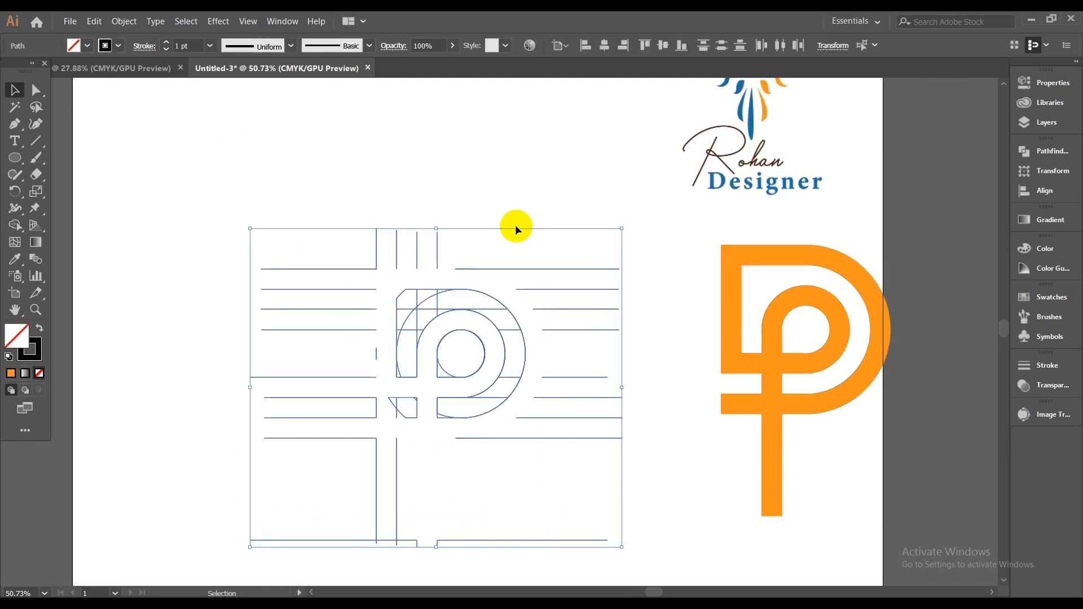
key("Delete")
left_click_drag(778, 349, 454, 314)
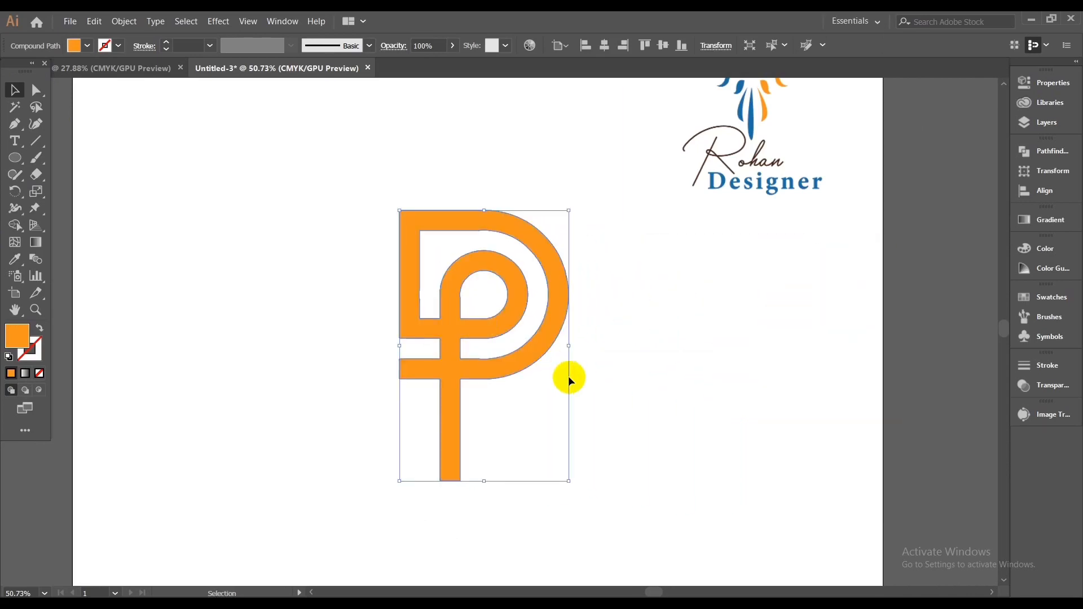
left_click(602, 425)
Step: Draw a closed curved leaf with the Pen tool from the stem's lower-left corner to a tip about 346 px up-right and back to the lower-right corner
scroll(531, 401, "up", 1)
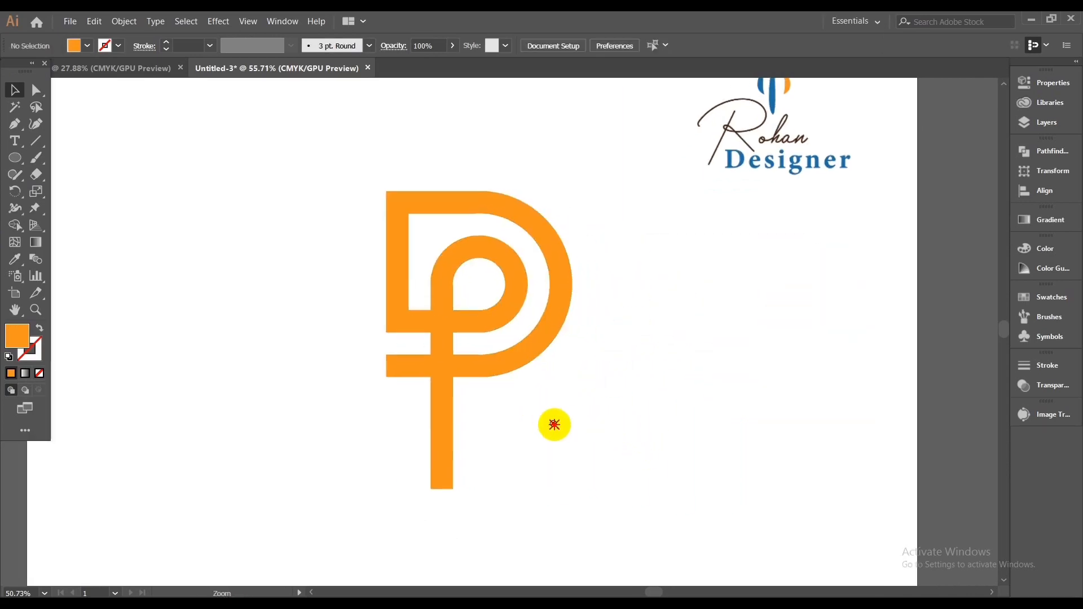
left_click_drag(597, 423, 570, 410)
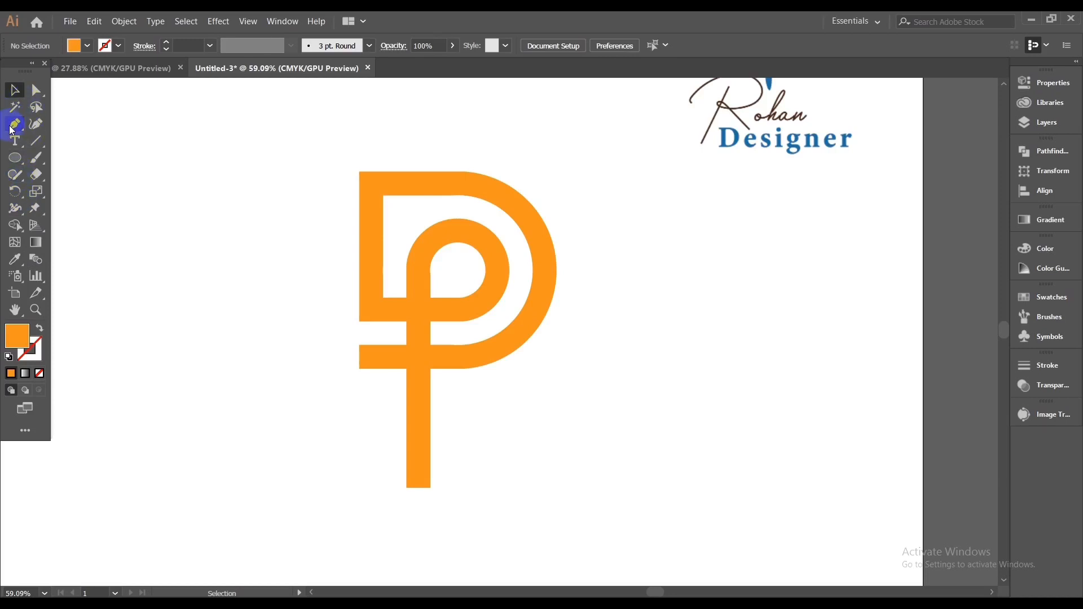
scroll(459, 451, "up", 2)
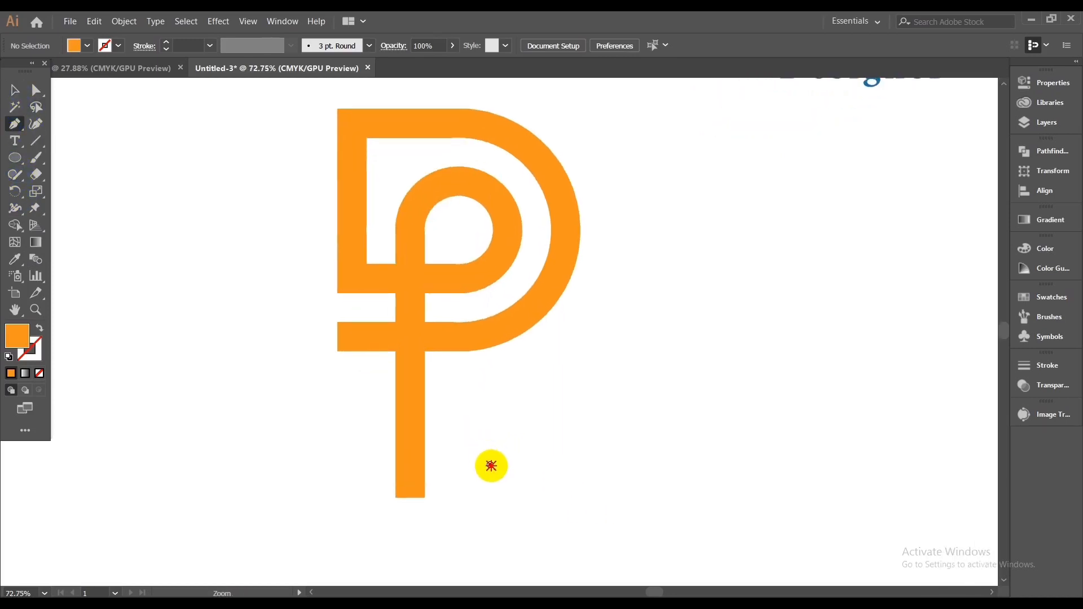
scroll(490, 459, "up", 1)
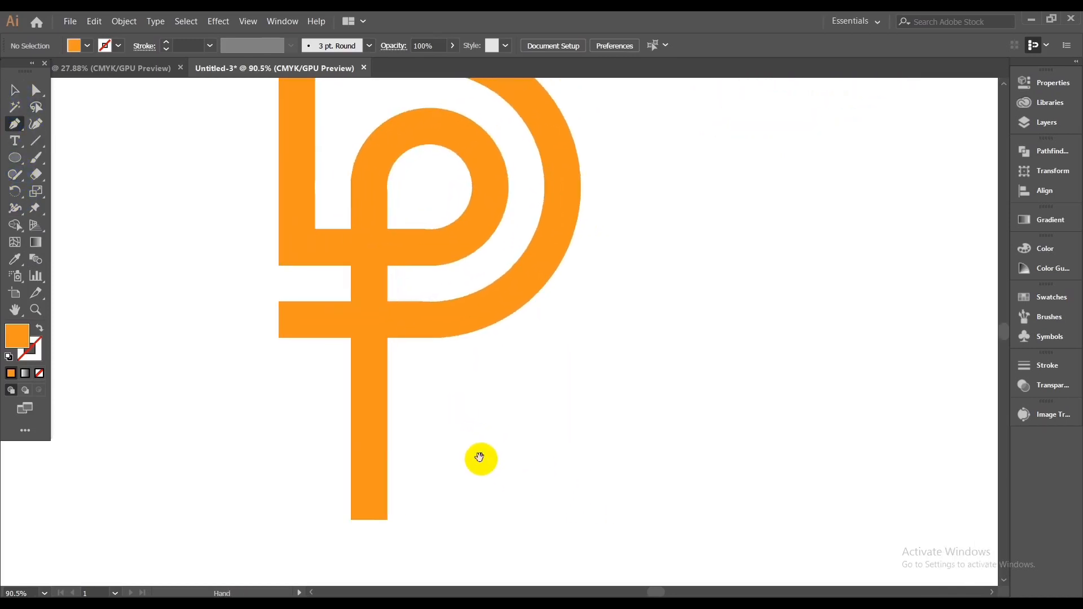
left_click(351, 519)
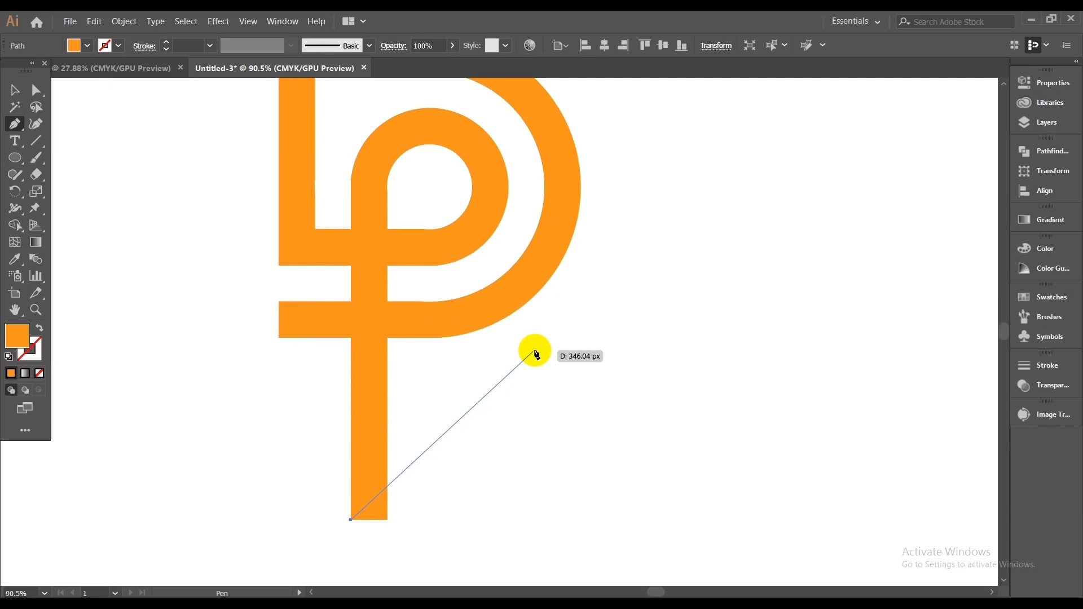
left_click_drag(535, 351, 641, 346)
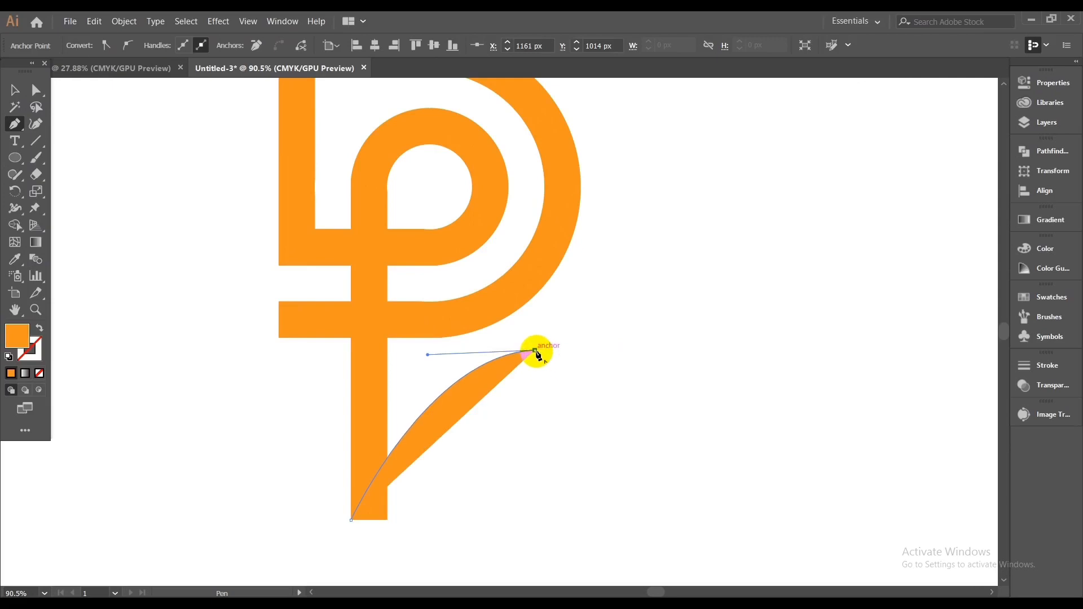
left_click_drag(520, 438, 556, 375)
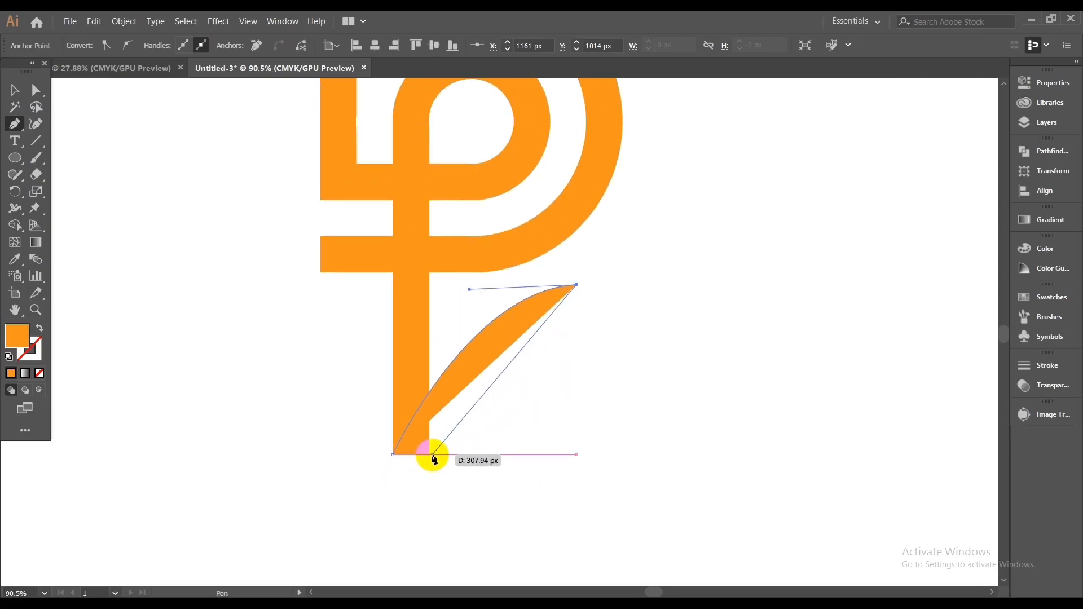
left_click_drag(430, 454, 406, 548)
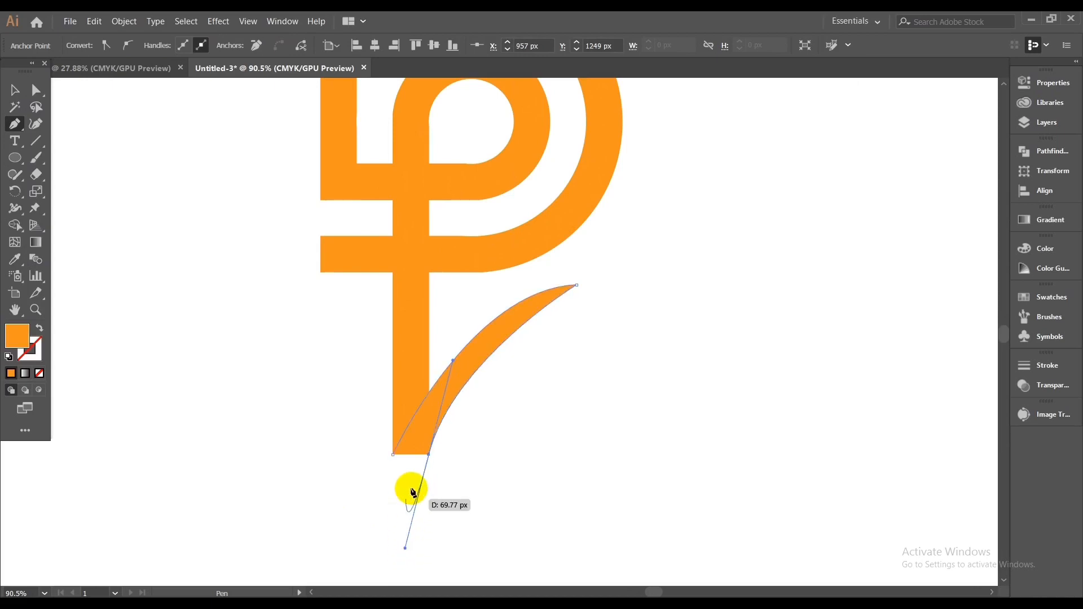
left_click(429, 455)
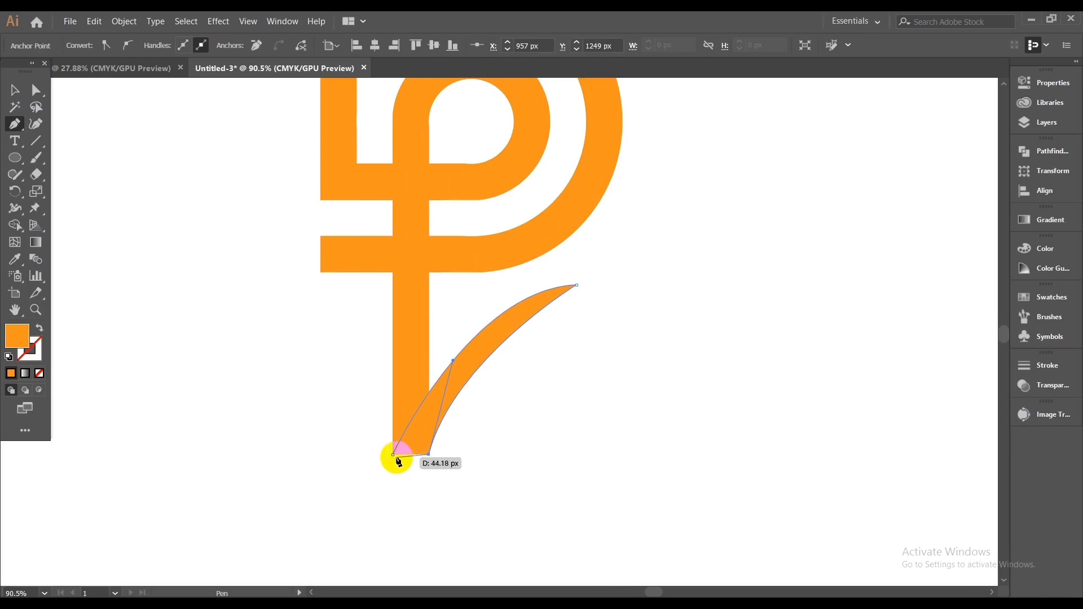
left_click(393, 454)
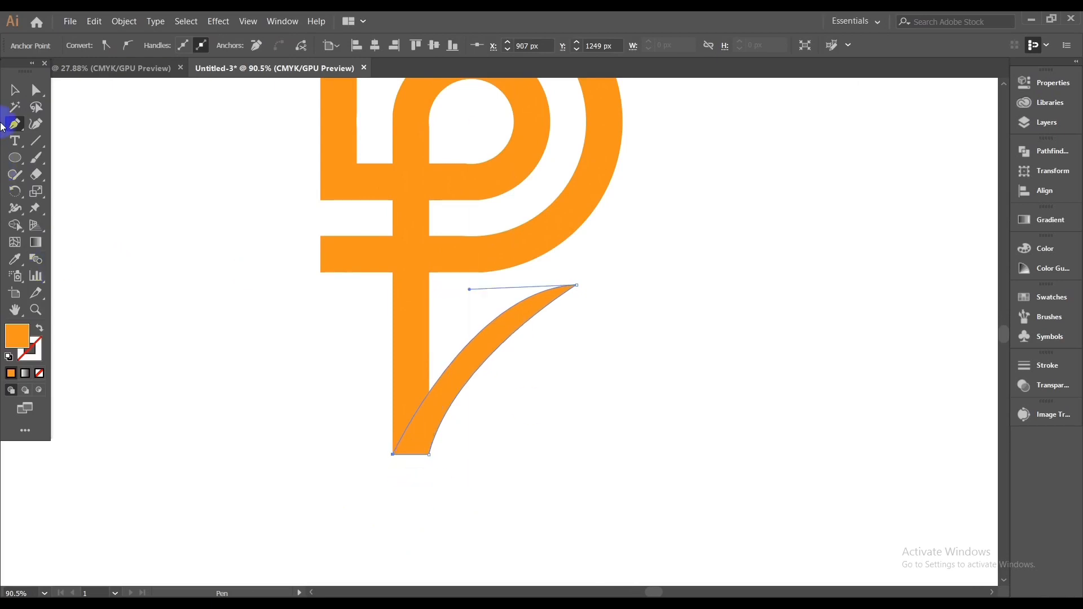
Step: Unite the curved leaf with the monogram into a single shape using Pathfinder
left_click(13, 93)
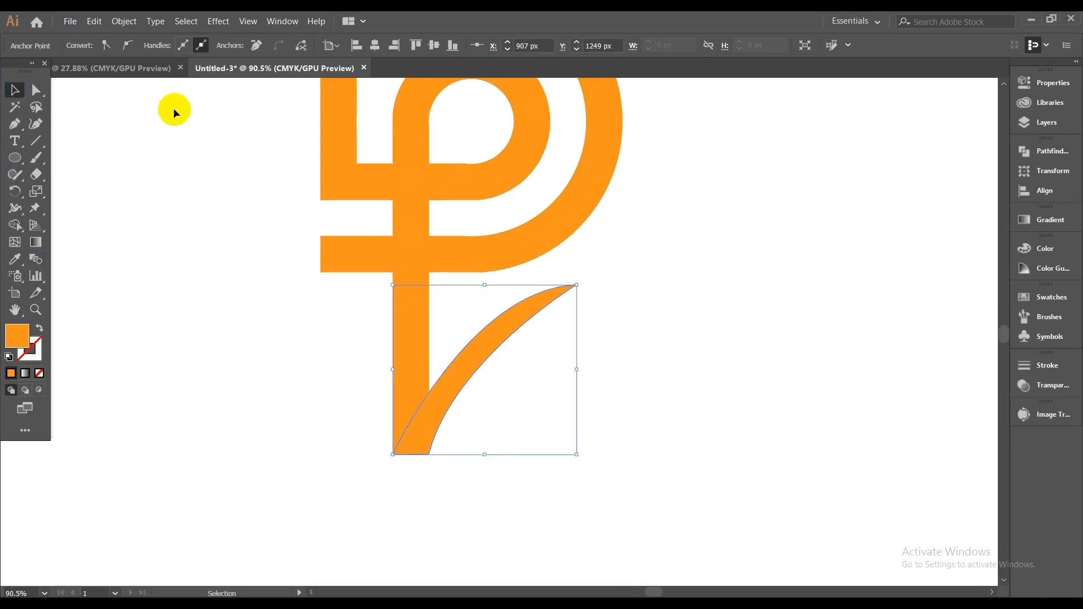
left_click(424, 229, "shift")
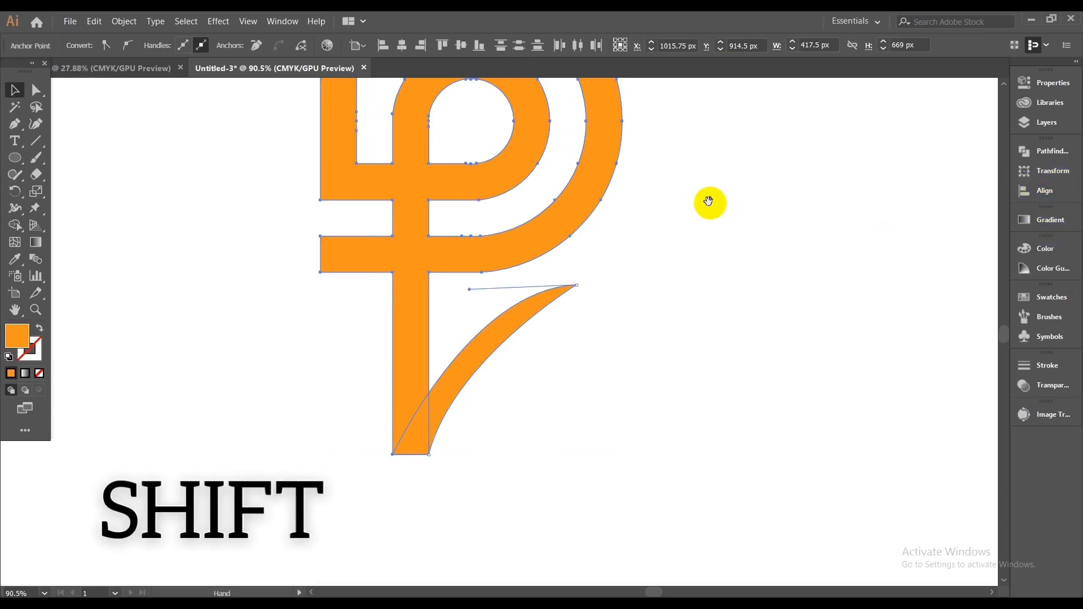
left_click_drag(708, 202, 665, 324)
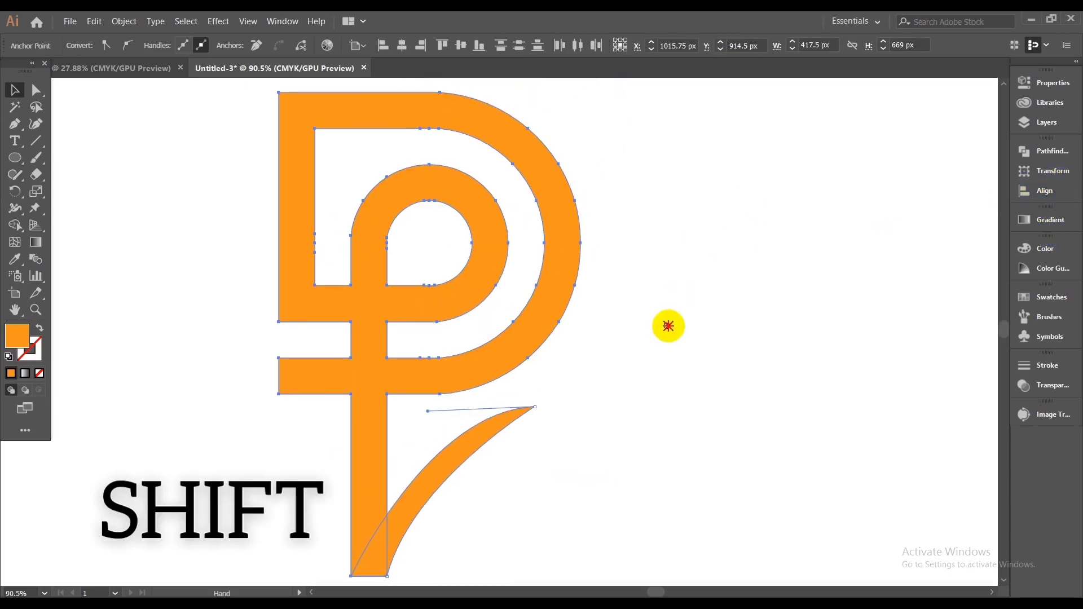
left_click(1034, 155)
left_click(860, 182)
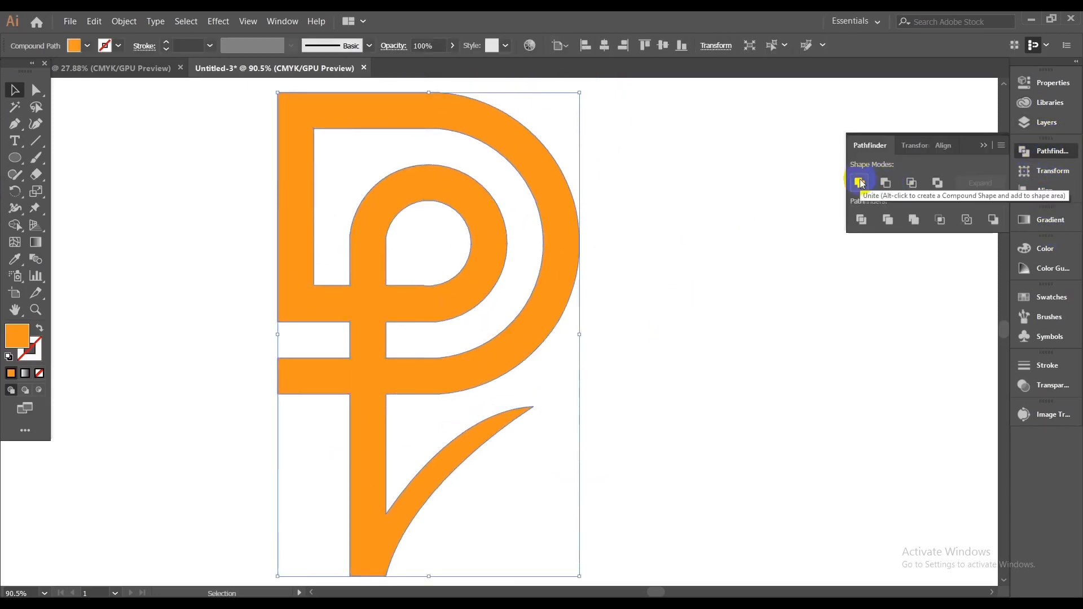
left_click(715, 292)
Step: Select the united monogram and give it a 20 pt stroke
scroll(693, 315, "down", 1)
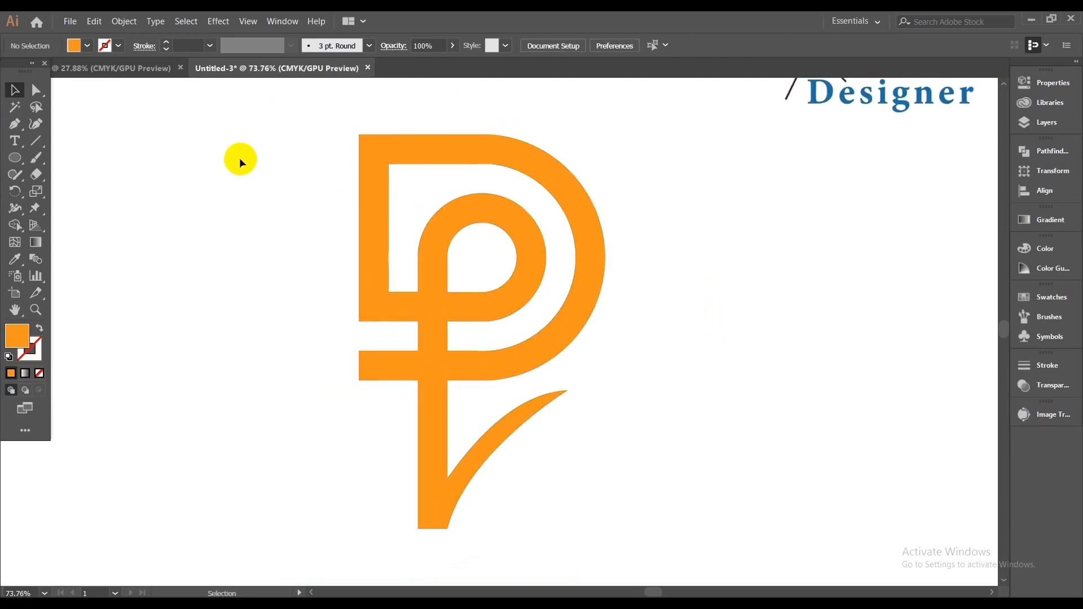
left_click_drag(239, 158, 693, 455)
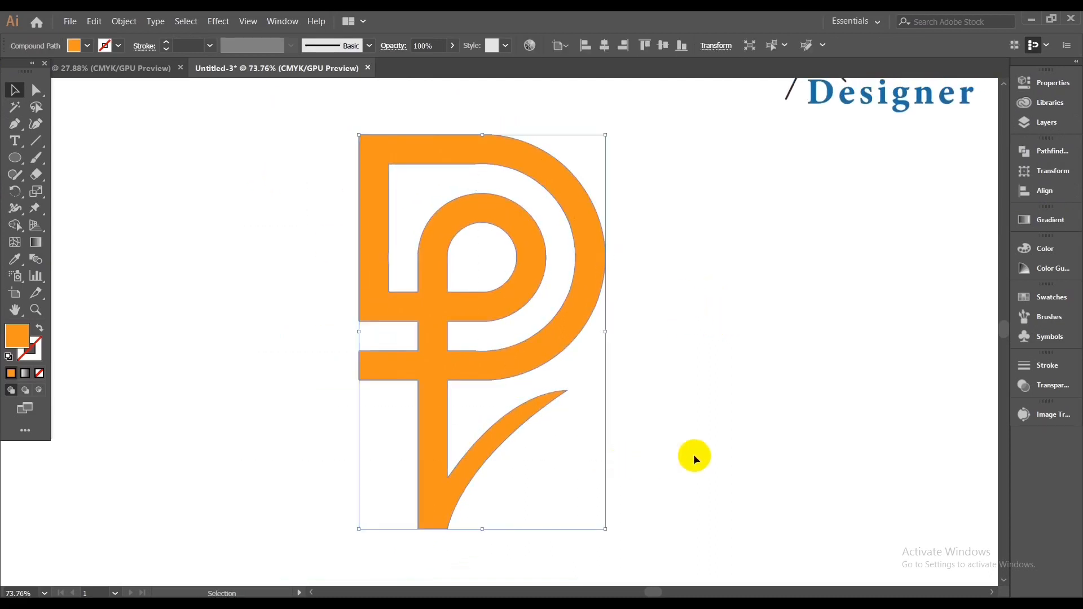
left_click(167, 43)
left_click(167, 43)
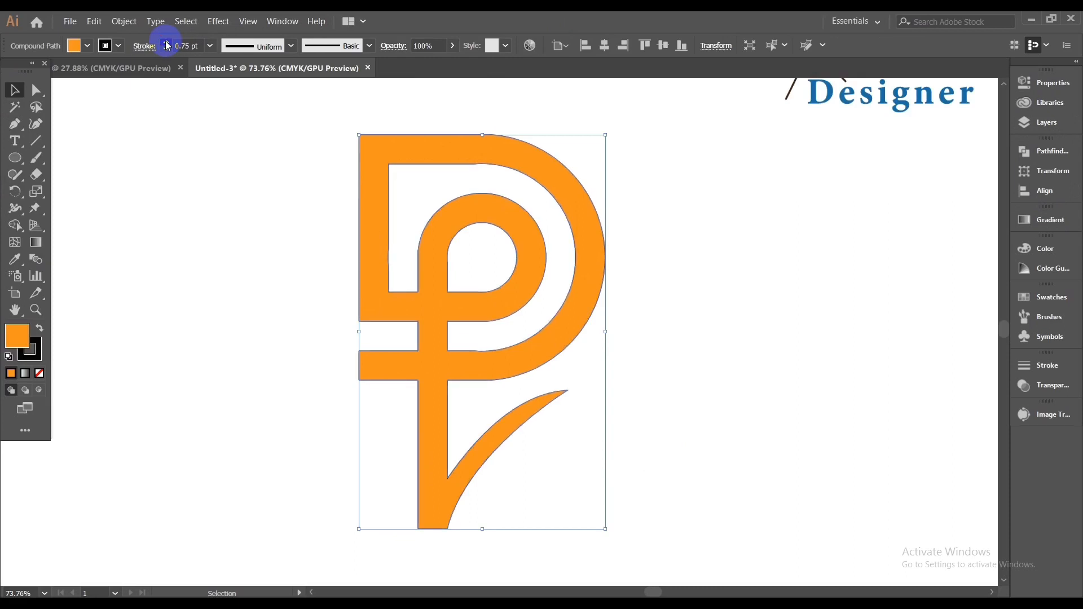
left_click(167, 43)
left_click(167, 43)
left_click(167, 42)
left_click(167, 43)
left_click(166, 43)
left_click(167, 43)
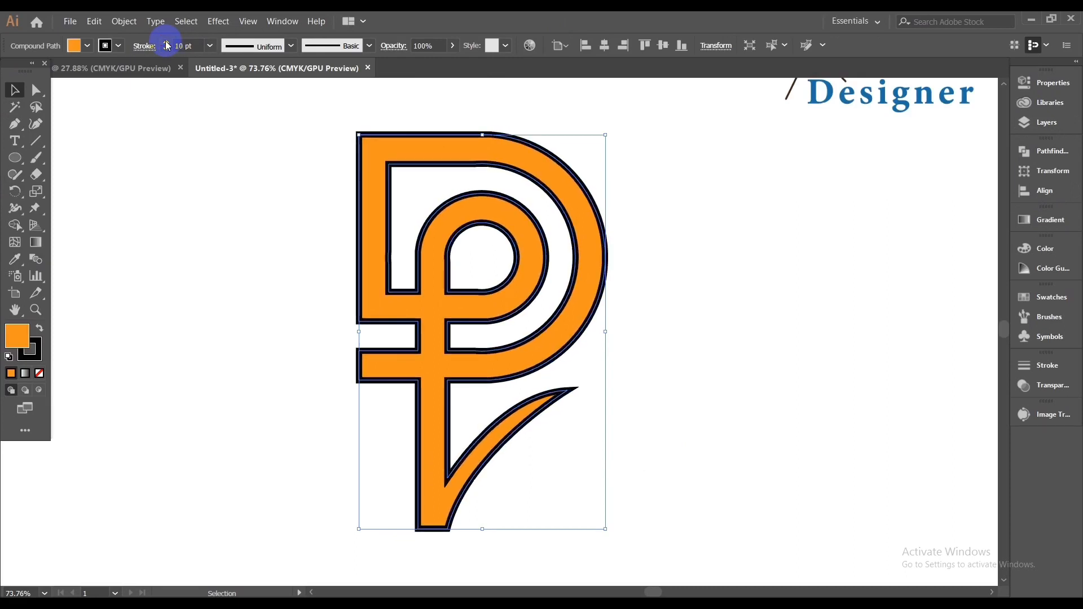
left_click(167, 43)
left_click(167, 43)
left_click(167, 43)
left_click(167, 43)
left_click(167, 43)
left_click(167, 44)
left_click(167, 43)
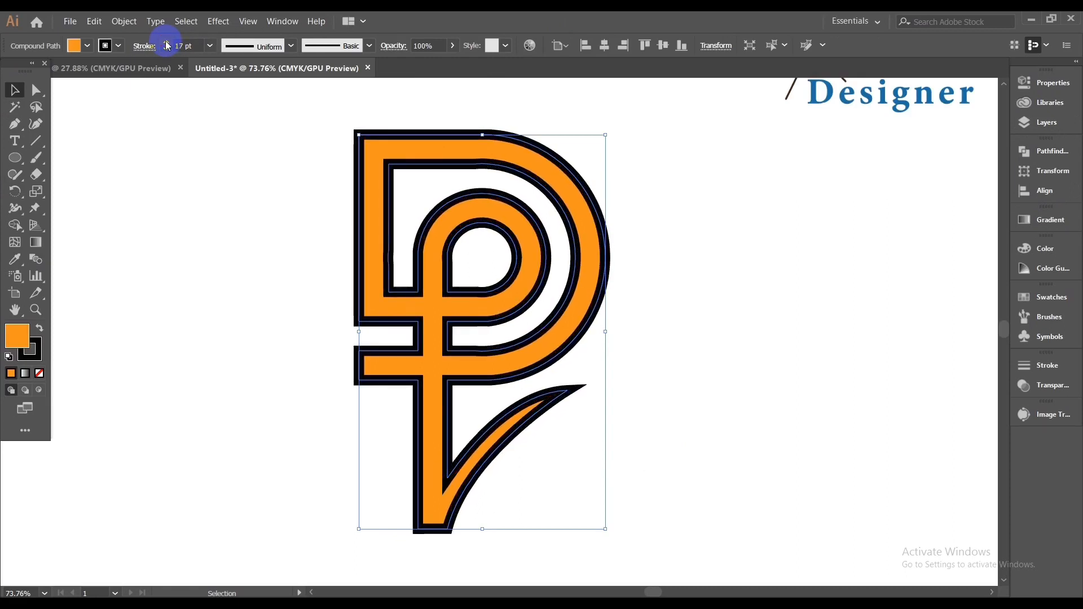
left_click(167, 43)
left_click(167, 44)
left_click(167, 43)
left_click(167, 44)
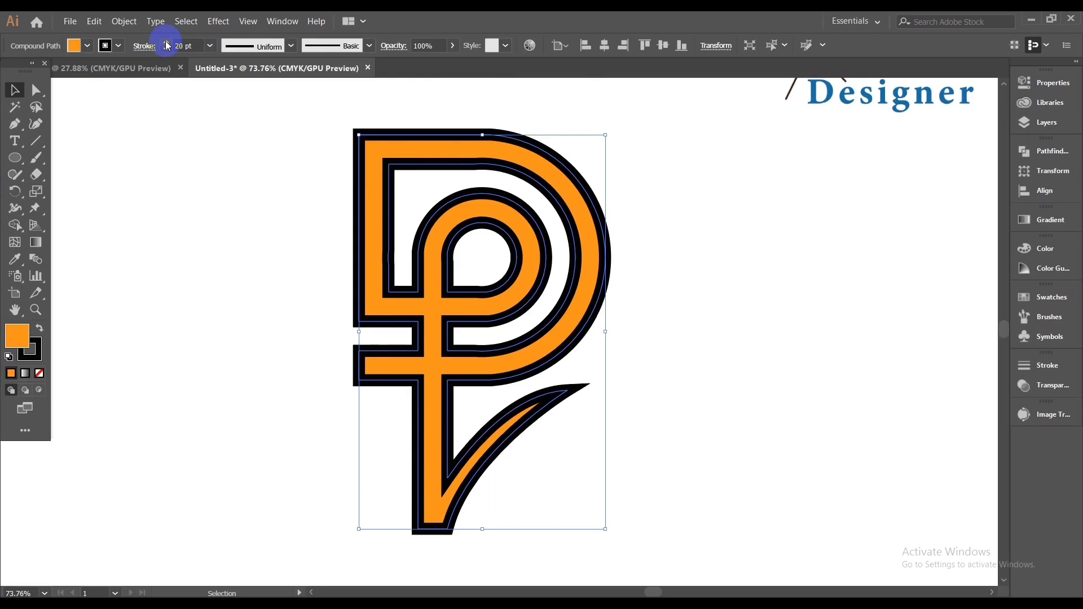
Step: Set the monogram's stroke to the darker orange swatch that matches its fill
left_click(40, 341)
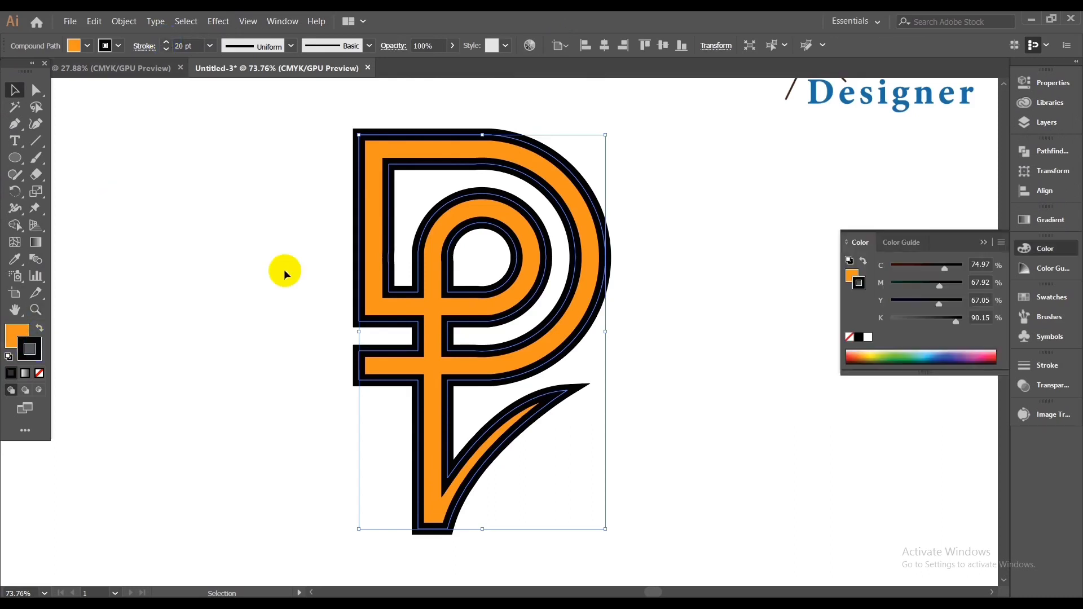
left_click(1036, 300)
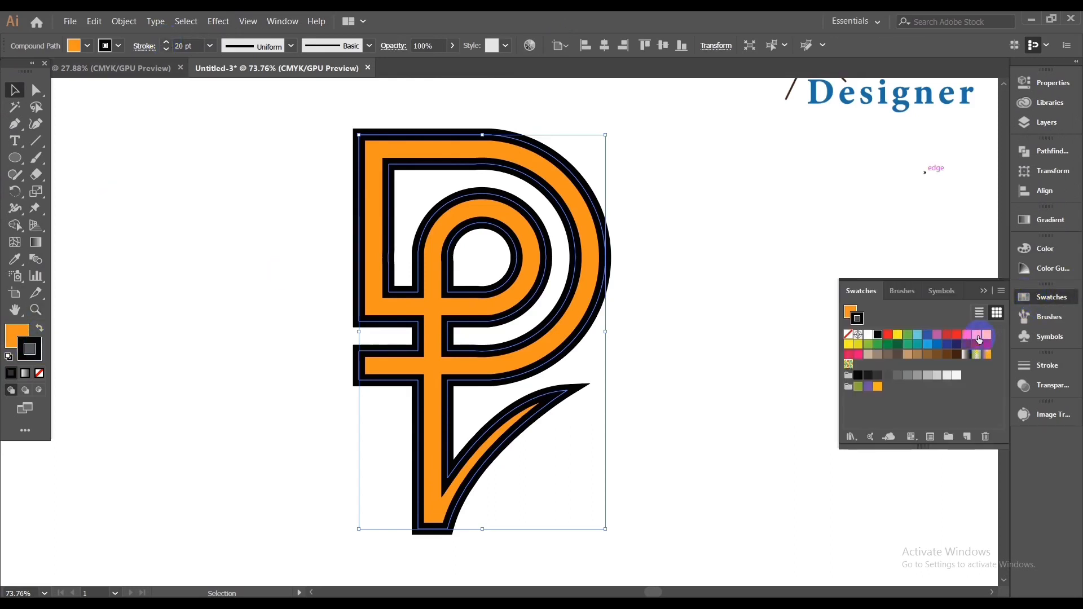
left_click(977, 336)
left_click(986, 335)
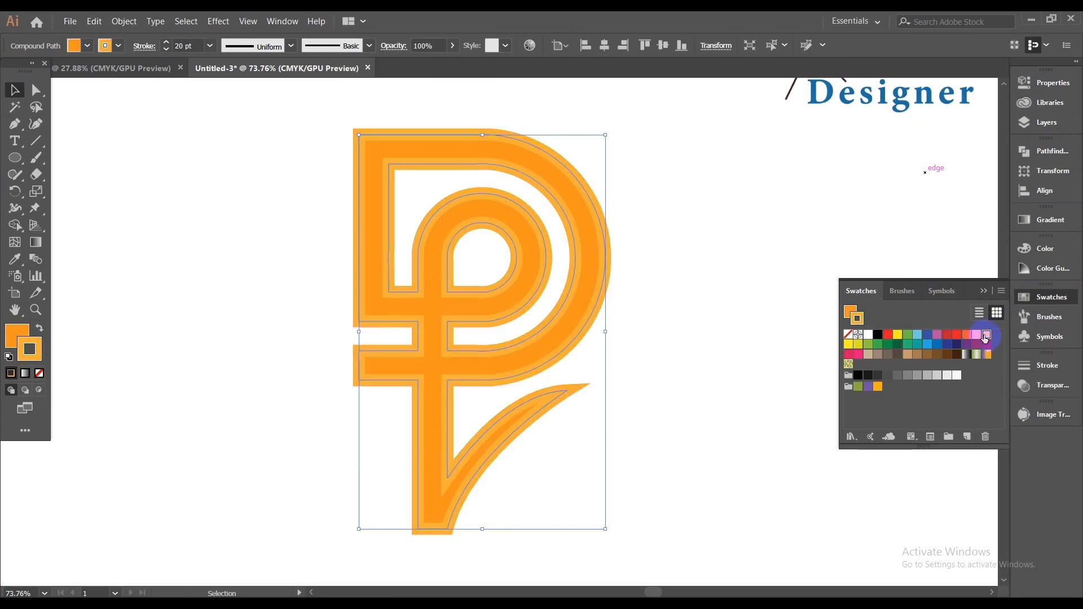
left_click(977, 335)
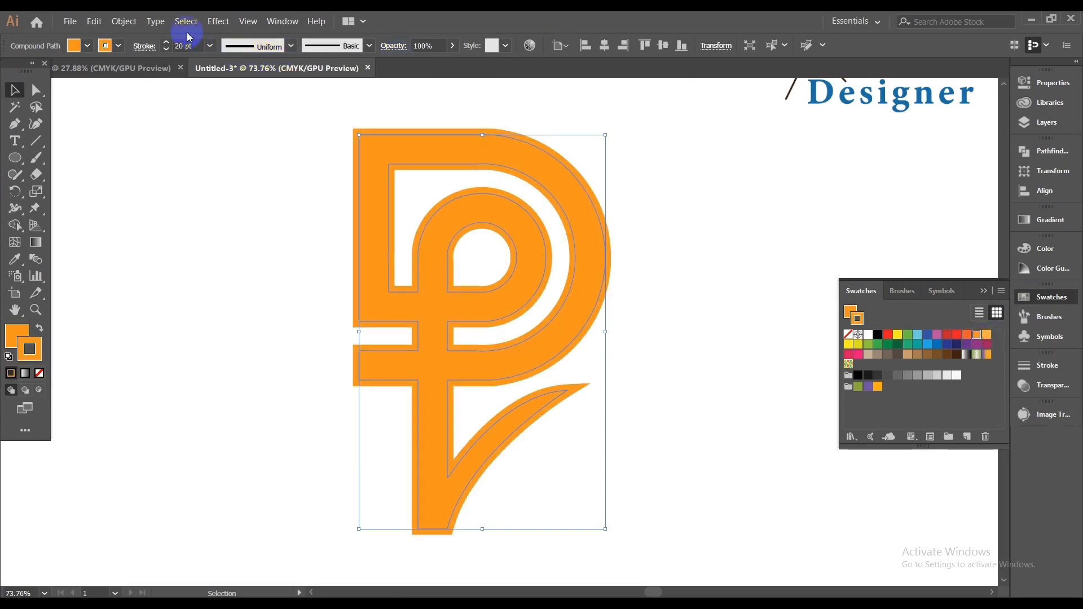
Step: Expand the selected monogram's fill and stroke into filled outlines
left_click(121, 22)
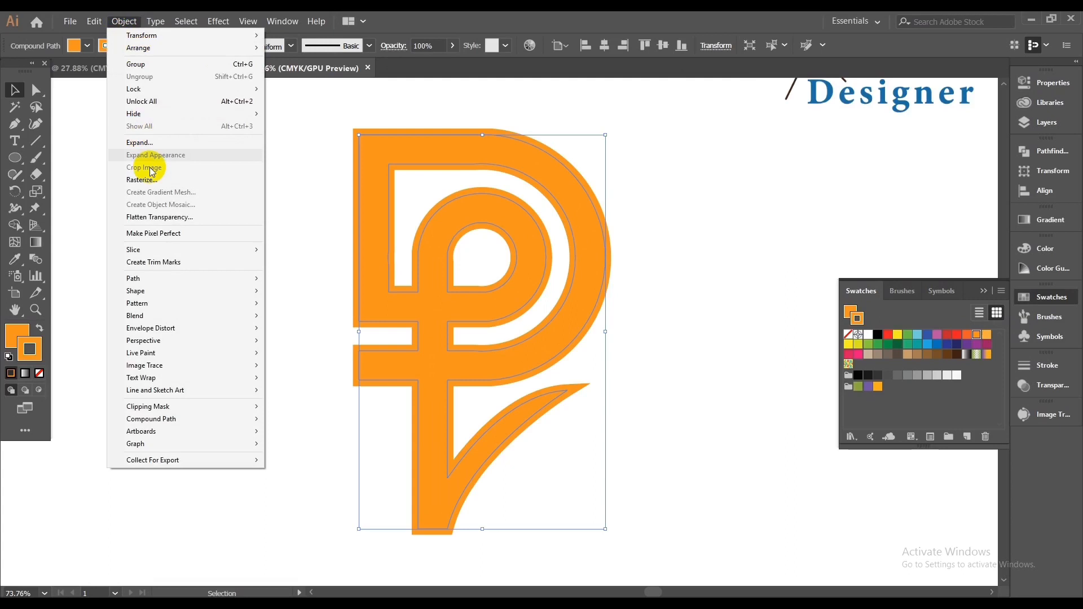
left_click(141, 138)
left_click(524, 412)
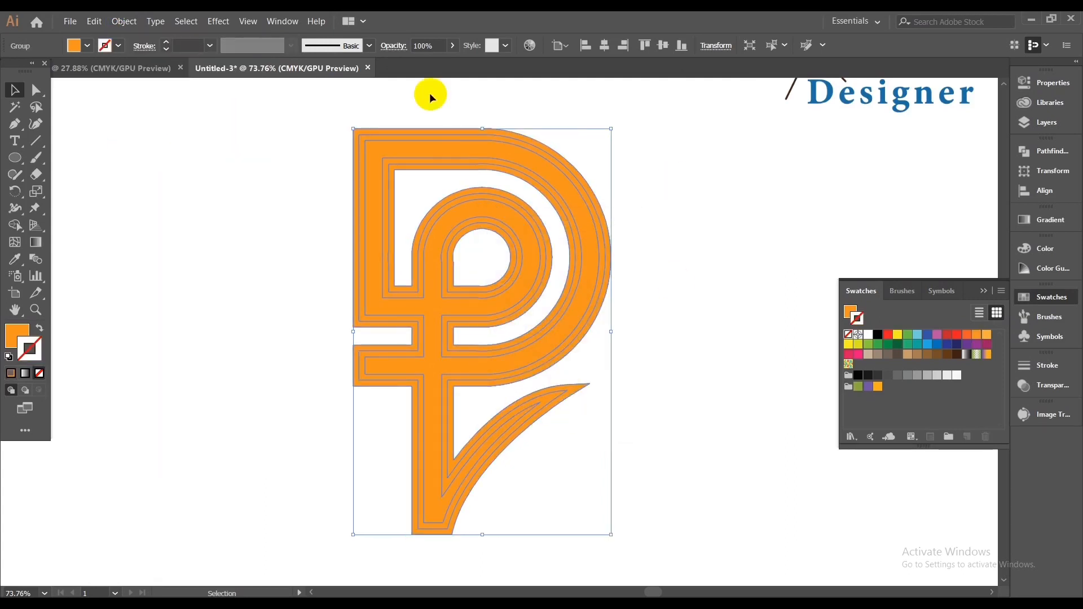
Step: Merge the expanded stroke bands with the monogram's body using Shape Builder, including those around the inner counter, and deselect the artwork
left_click(15, 225)
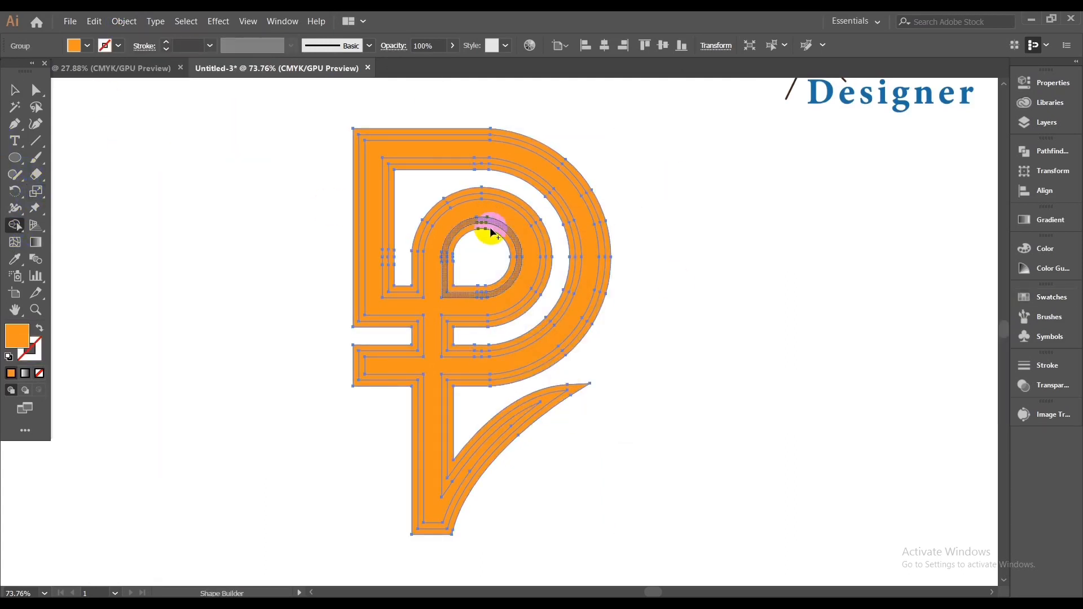
scroll(483, 202, "up", 5)
scroll(572, 254, "up", 4)
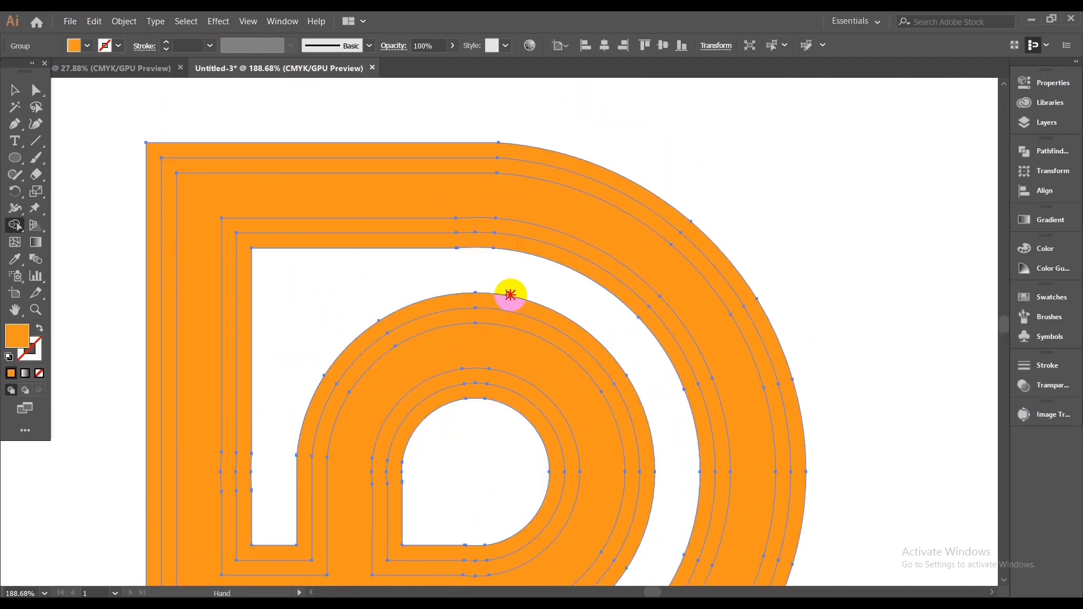
mouse_move(391, 186)
left_mouse_down()
mouse_move(381, 258)
mouse_move(402, 262)
left_mouse_up()
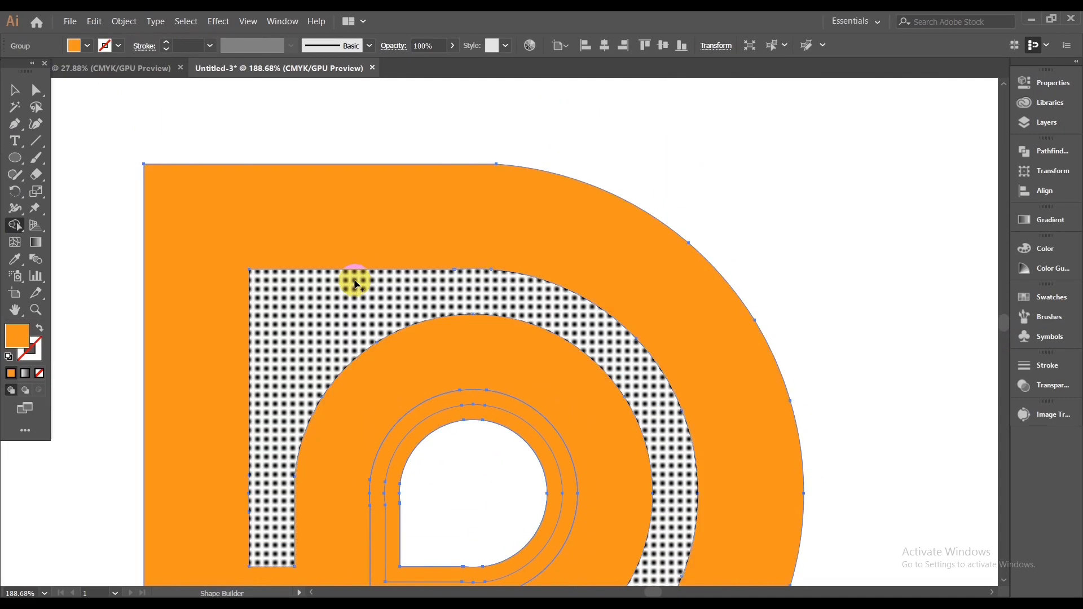
scroll(395, 237, "down", 6)
mouse_move(419, 197)
left_mouse_down()
mouse_move(435, 213)
mouse_move(513, 225)
mouse_move(493, 205)
left_mouse_up()
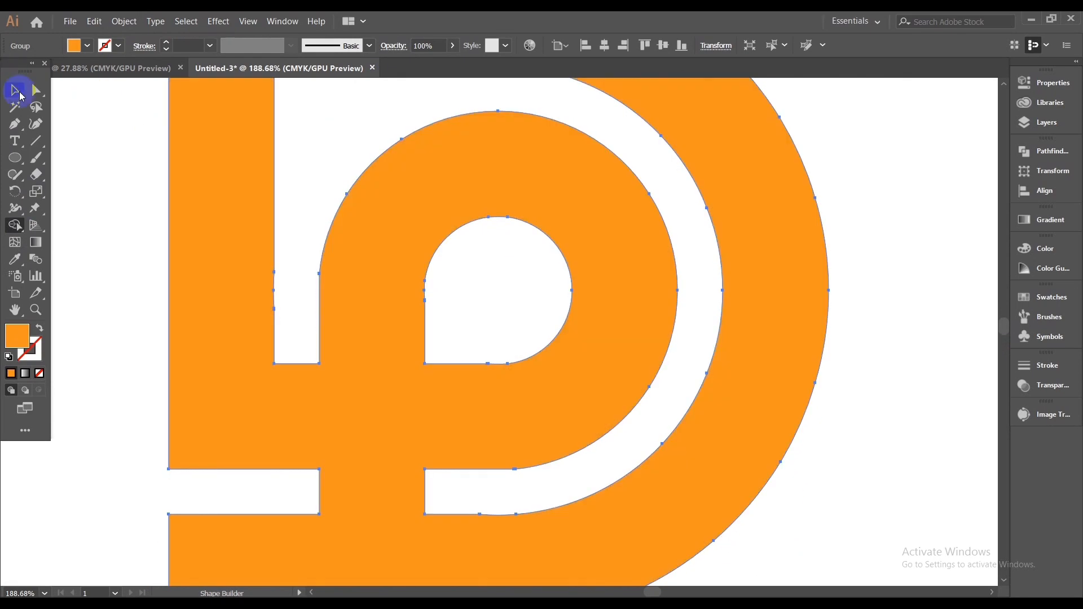
left_click(14, 90)
left_click(899, 264)
Step: Open the 3D Effect New logo Mockup PSD from the LOGO Mockup folder in Photoshop
scroll(898, 264, "down", 6)
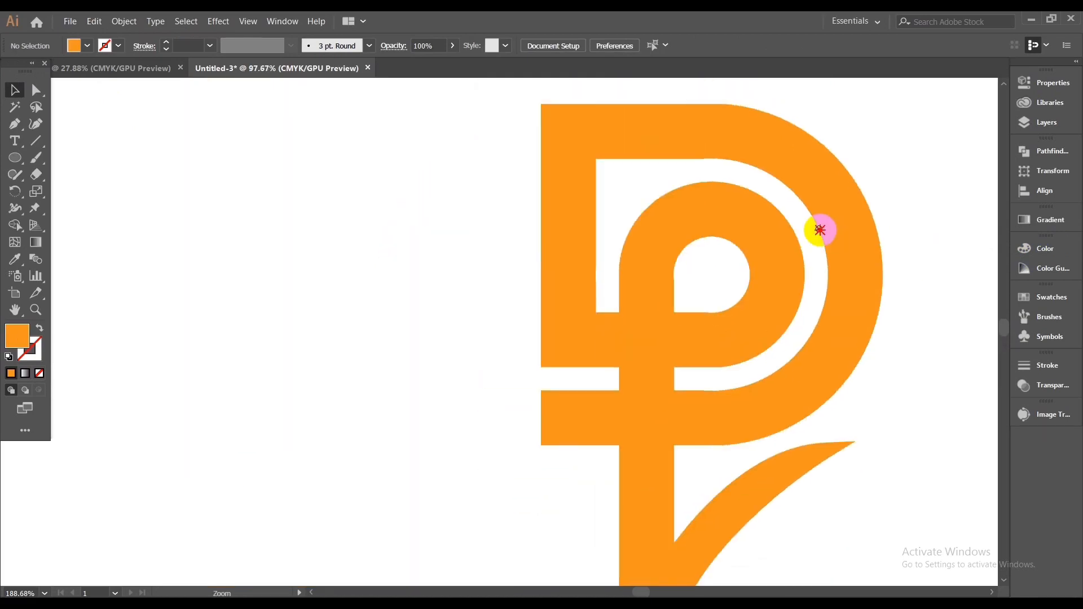
left_click_drag(802, 309, 713, 354)
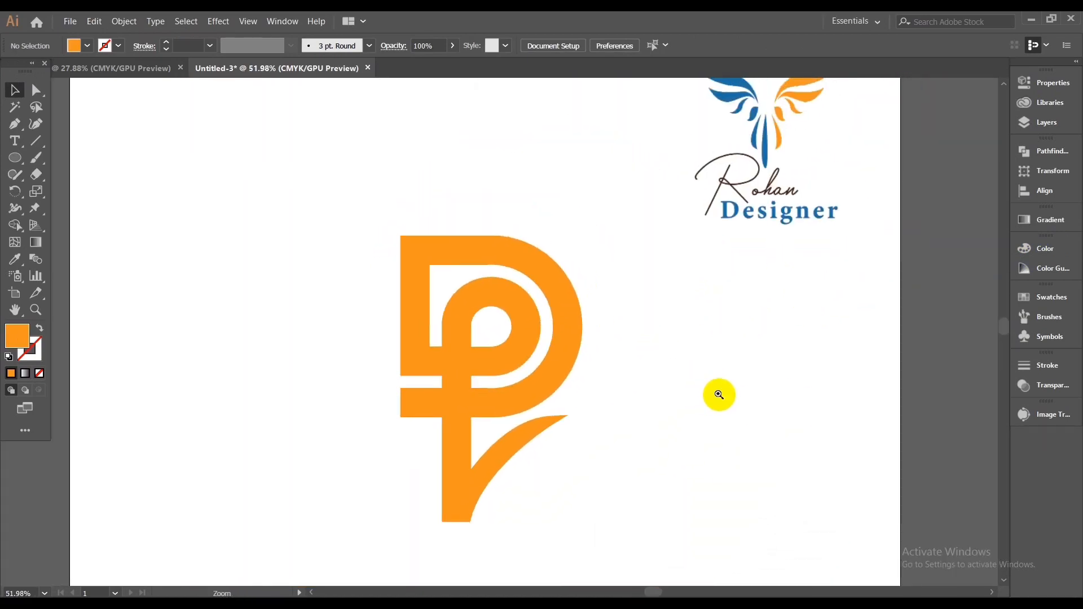
scroll(718, 394, "down", 1)
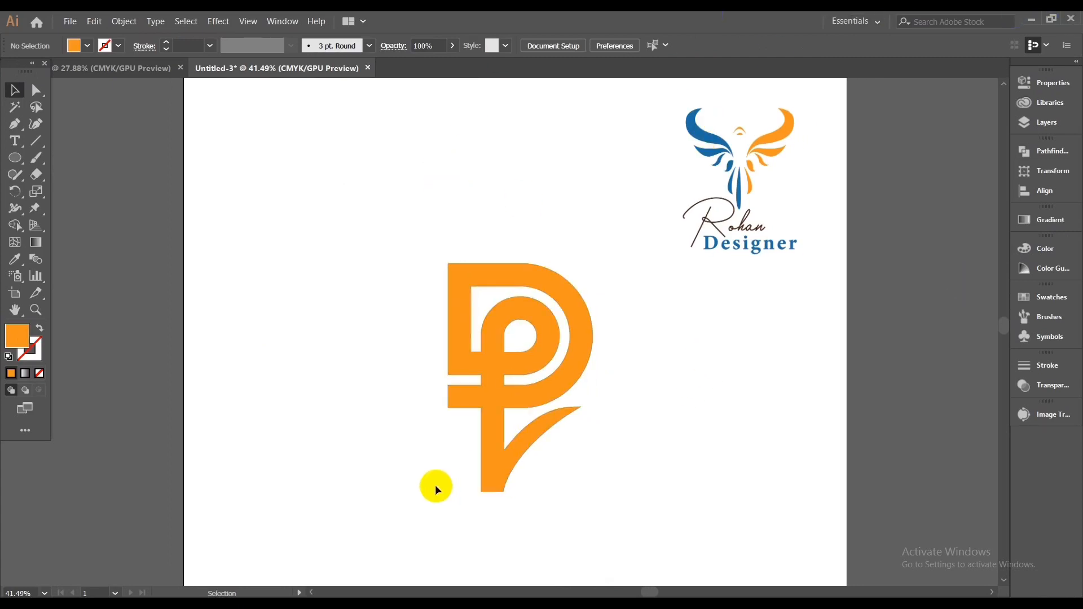
mouse_move(427, 603)
scroll(476, 564, "down", 1)
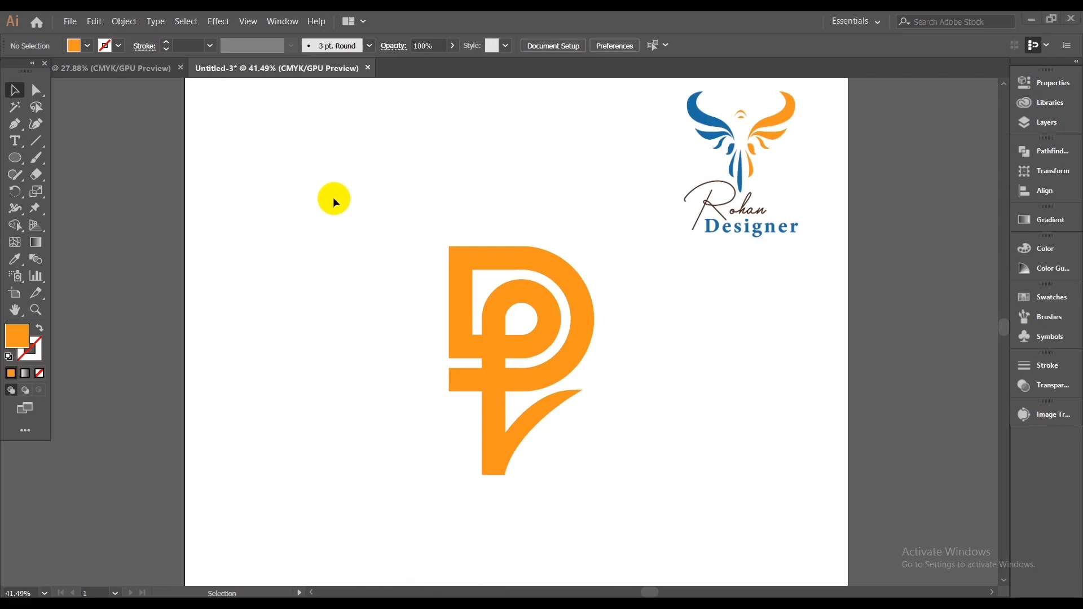
left_click(310, 603)
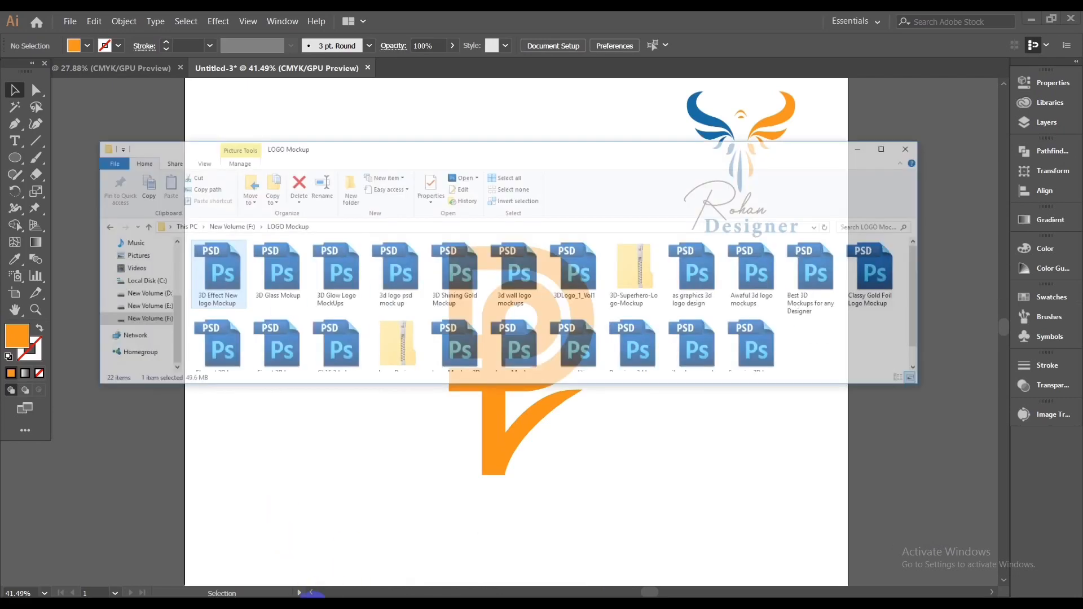
double_click(201, 243)
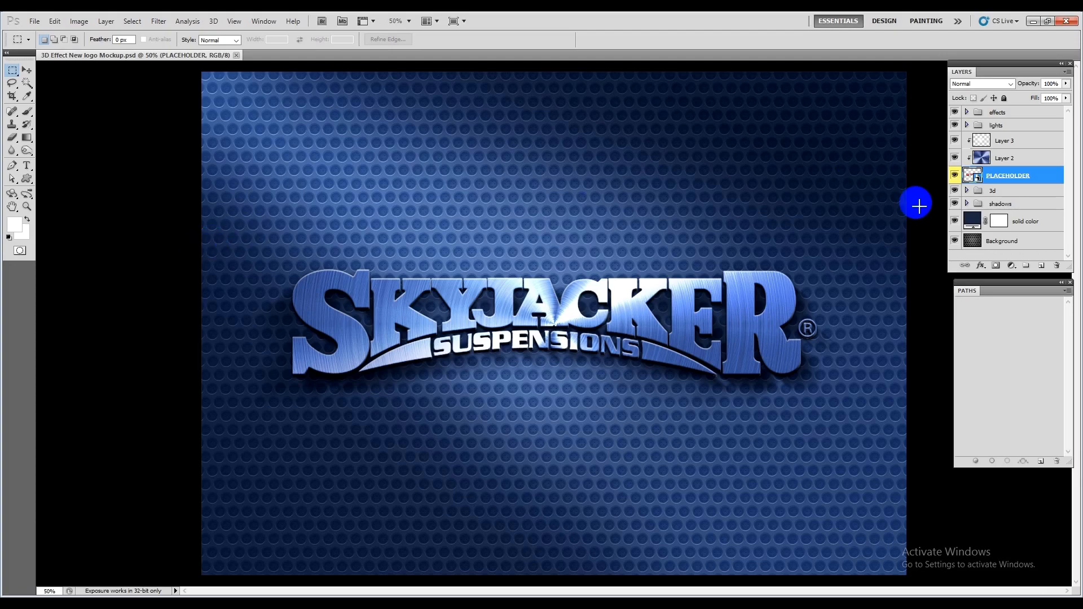
Step: Open the contents of the mockup's PLACEHOLDER smart object for editing
left_click(972, 178)
double_click(968, 177)
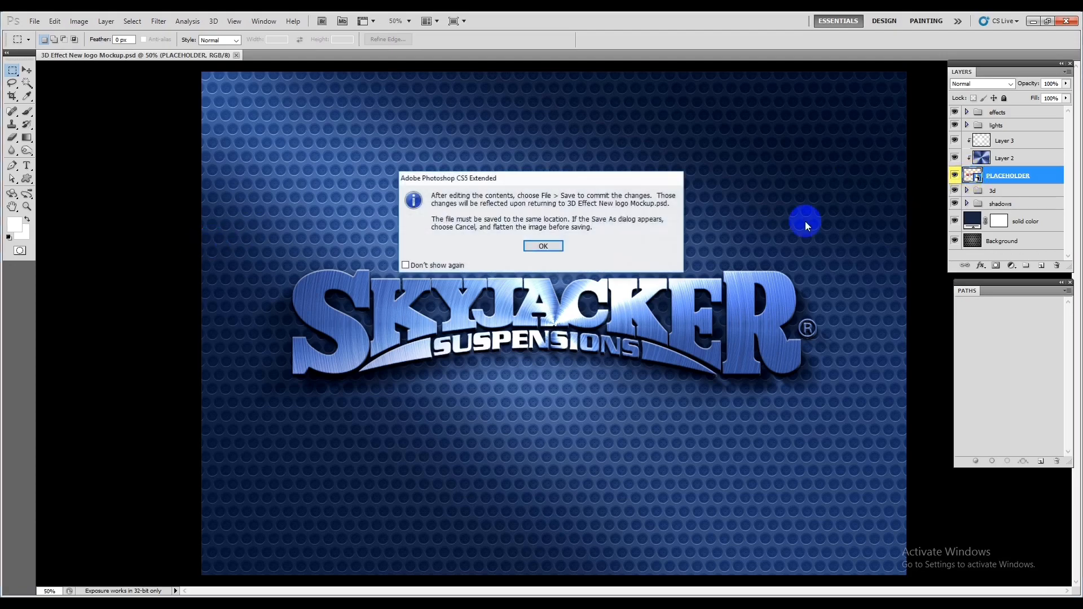
left_click(540, 246)
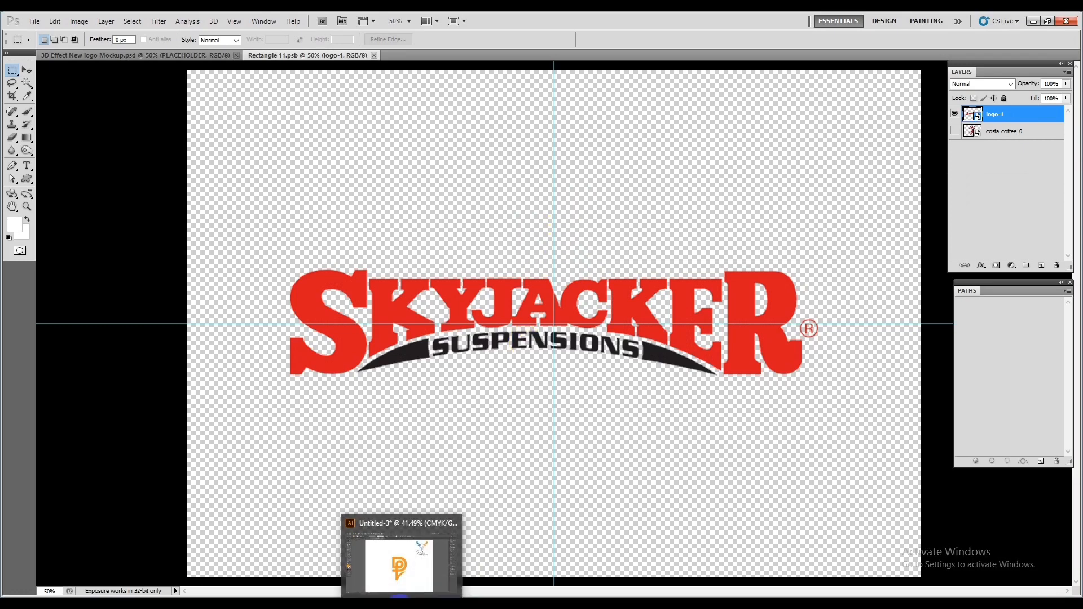
Step: Switch to Illustrator, enlarge the monogram proportionally from its centre by about a third, and copy it
left_click(398, 595)
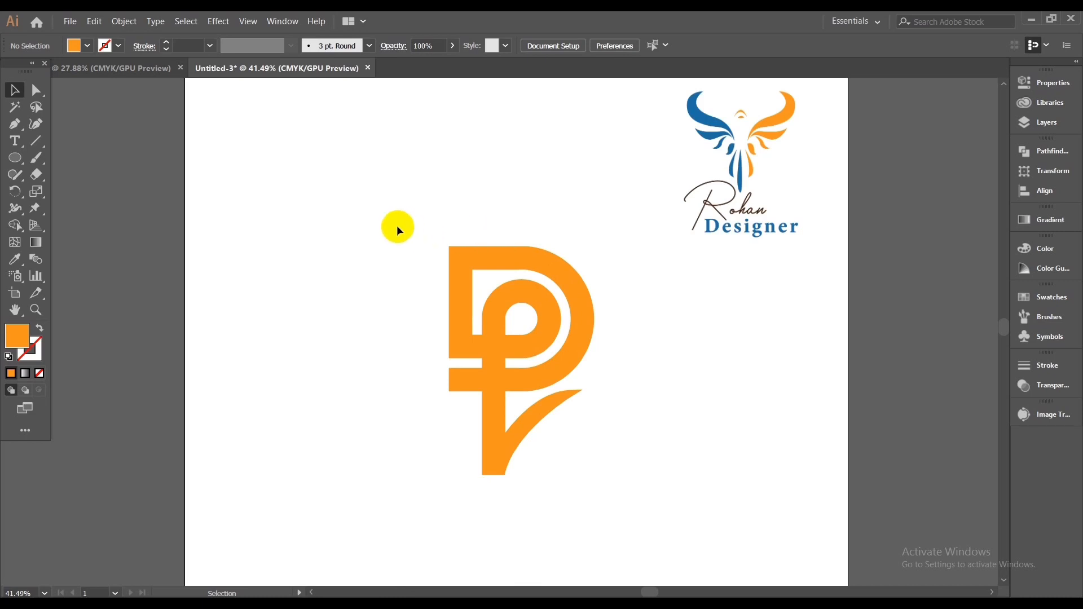
left_click_drag(393, 219, 620, 515)
right_click(670, 339)
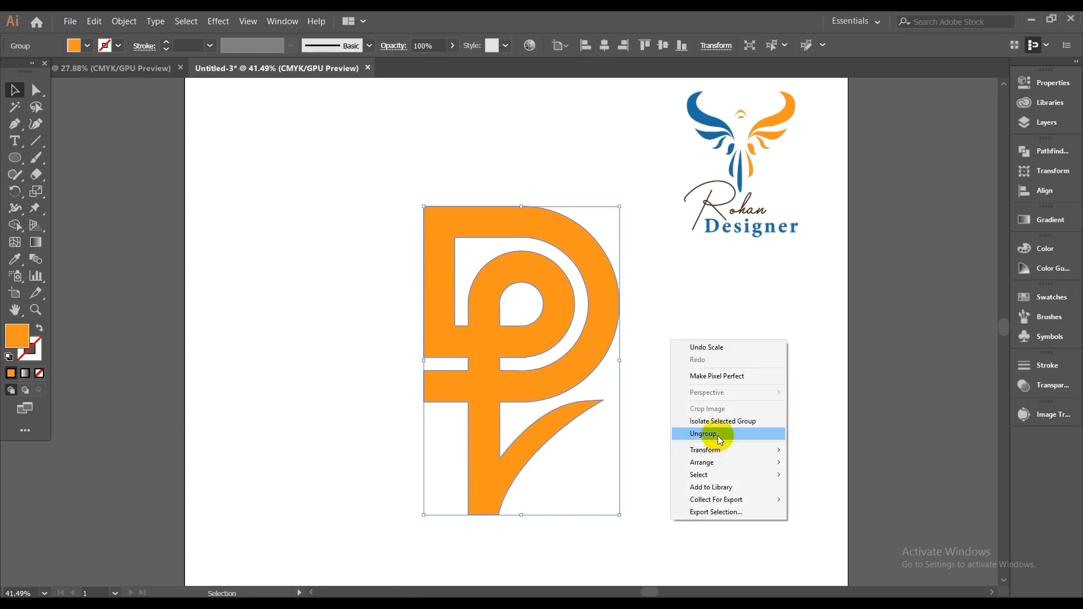
left_click(668, 340)
left_click_drag(365, 239, 634, 448)
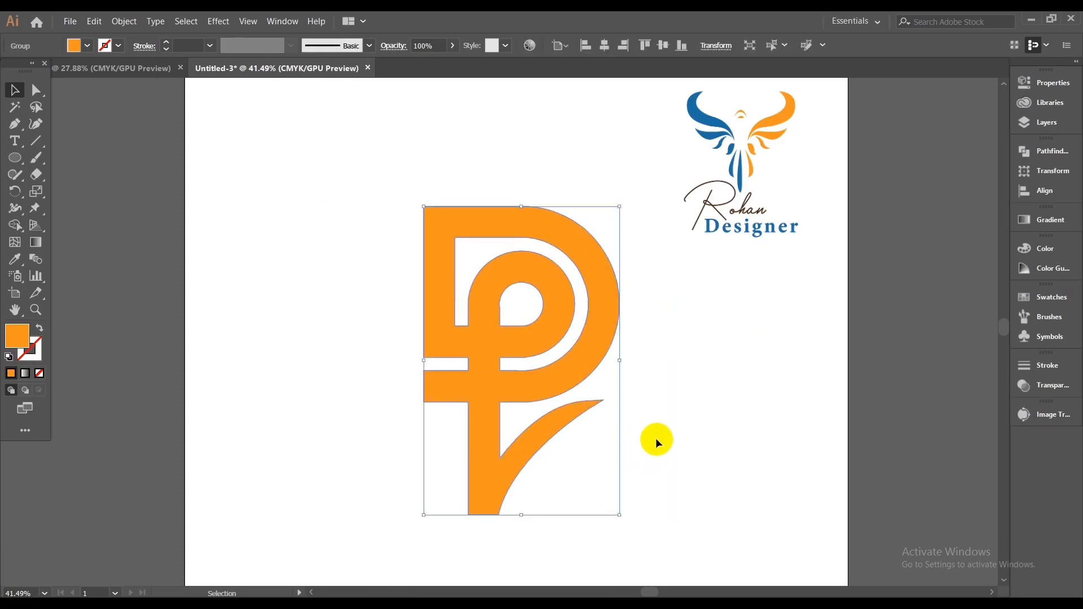
left_click(679, 424)
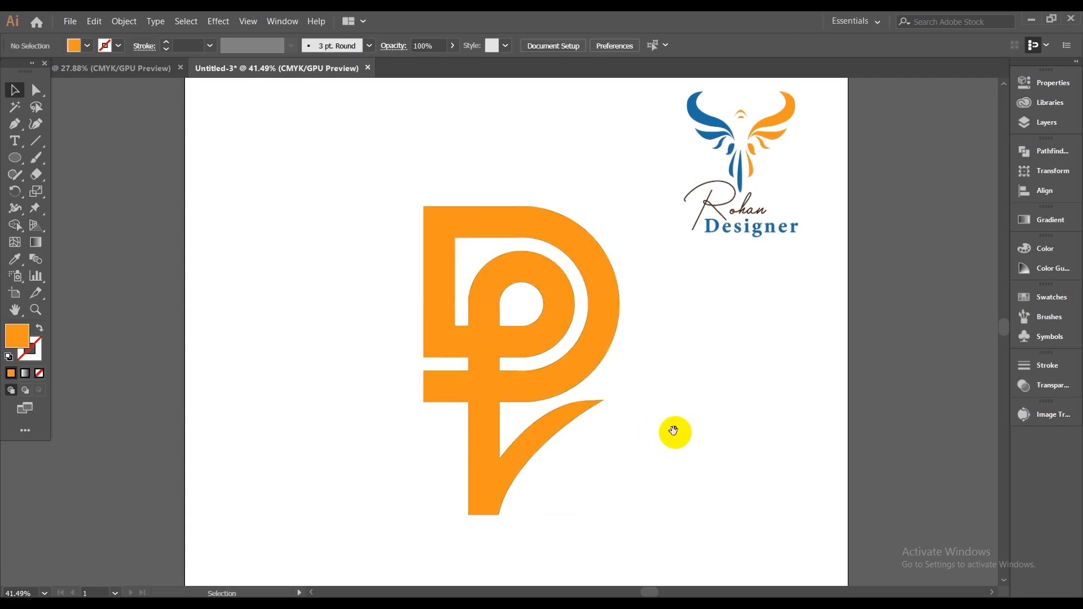
left_click_drag(675, 432, 662, 423)
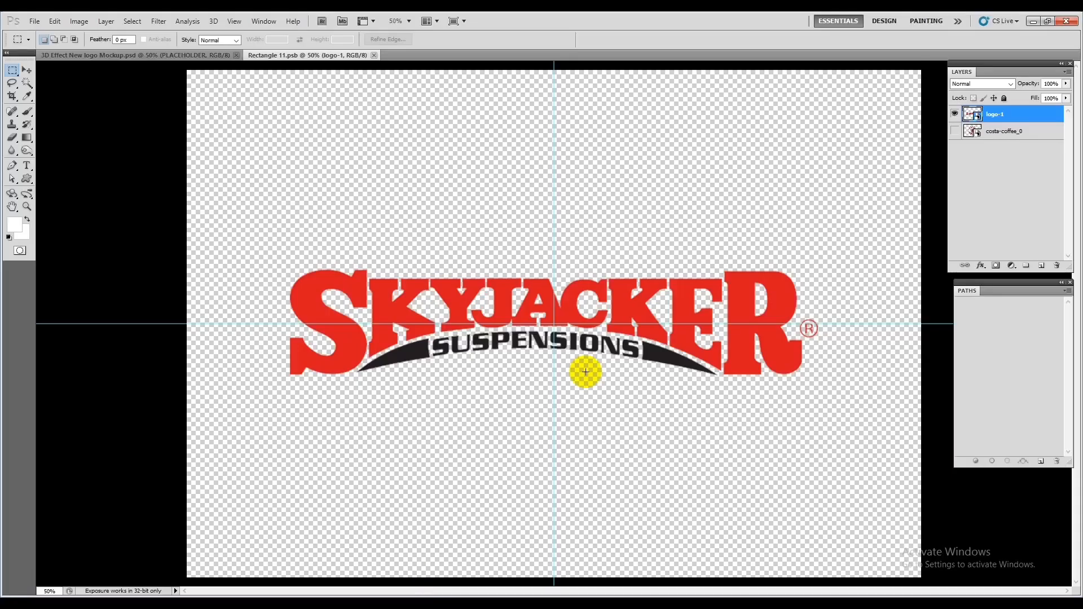
Step: Paste the monogram into the Photoshop placeholder document as a Smart Object, scaled proportionally to about 150% near the guides' crossing
key("ctrl+v")
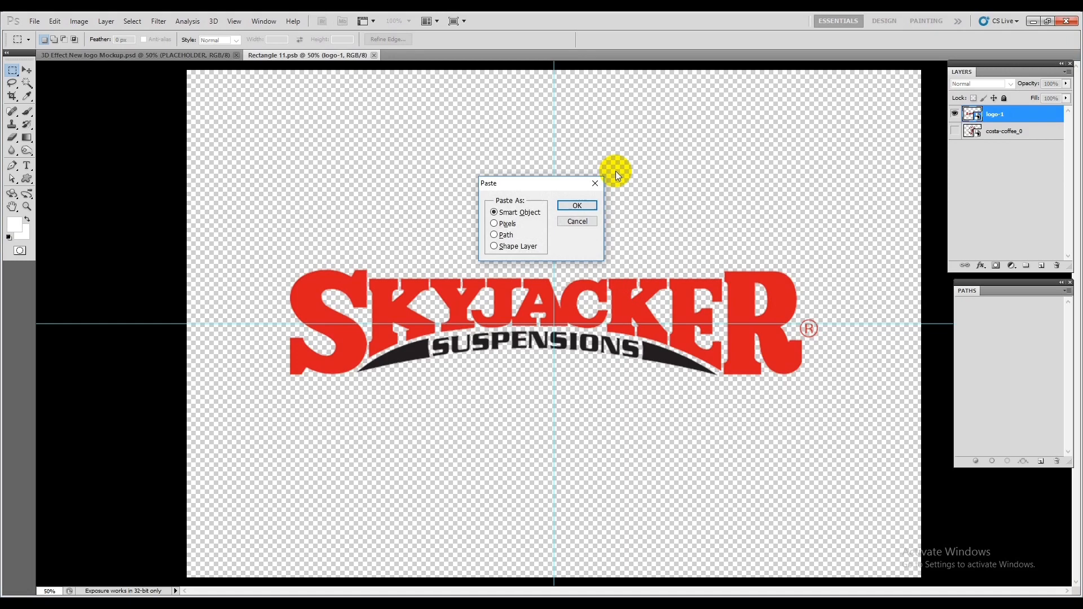
left_click(573, 205)
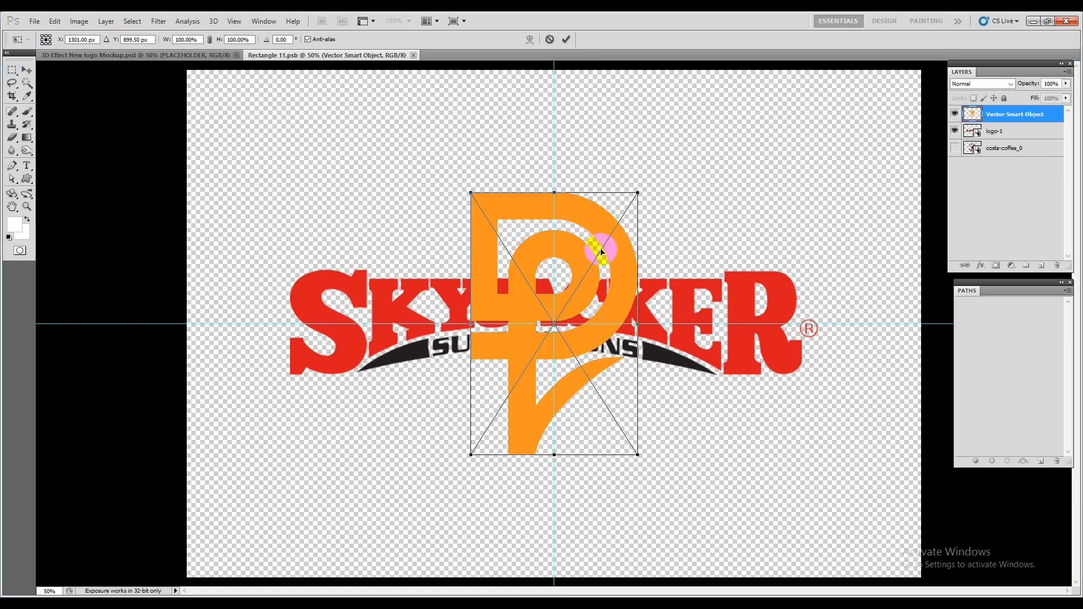
left_click_drag(634, 451, 682, 526)
left_click_drag(516, 301, 510, 310)
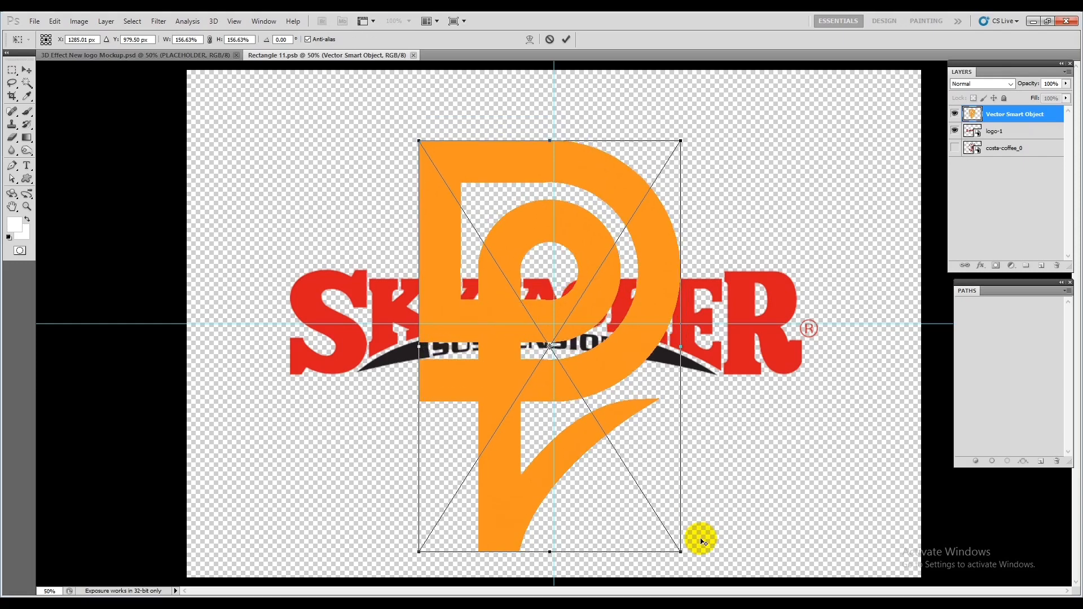
left_click_drag(680, 553, 675, 545)
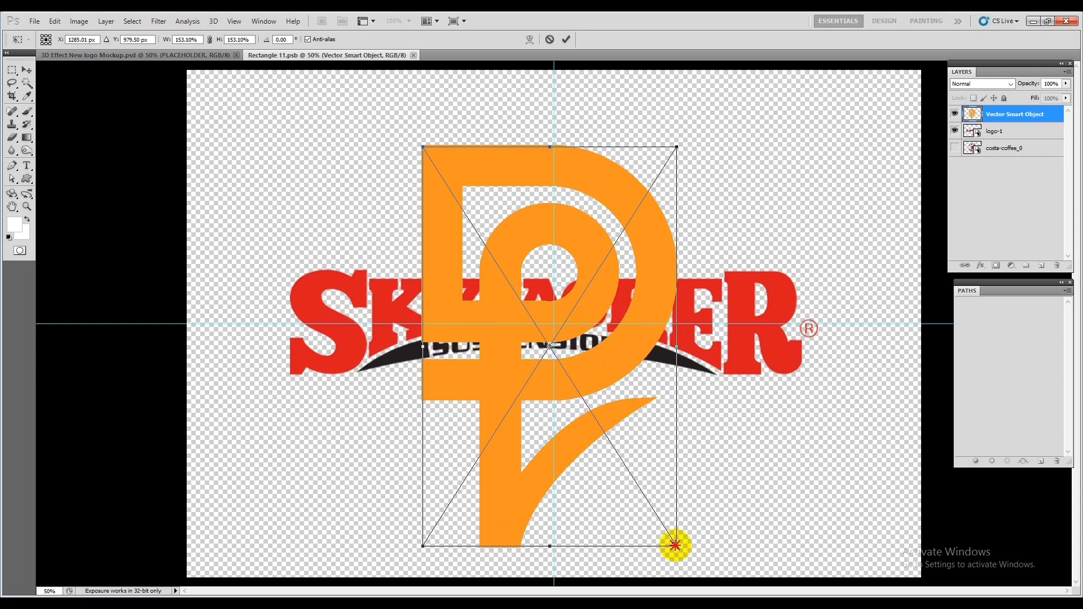
left_click(564, 39)
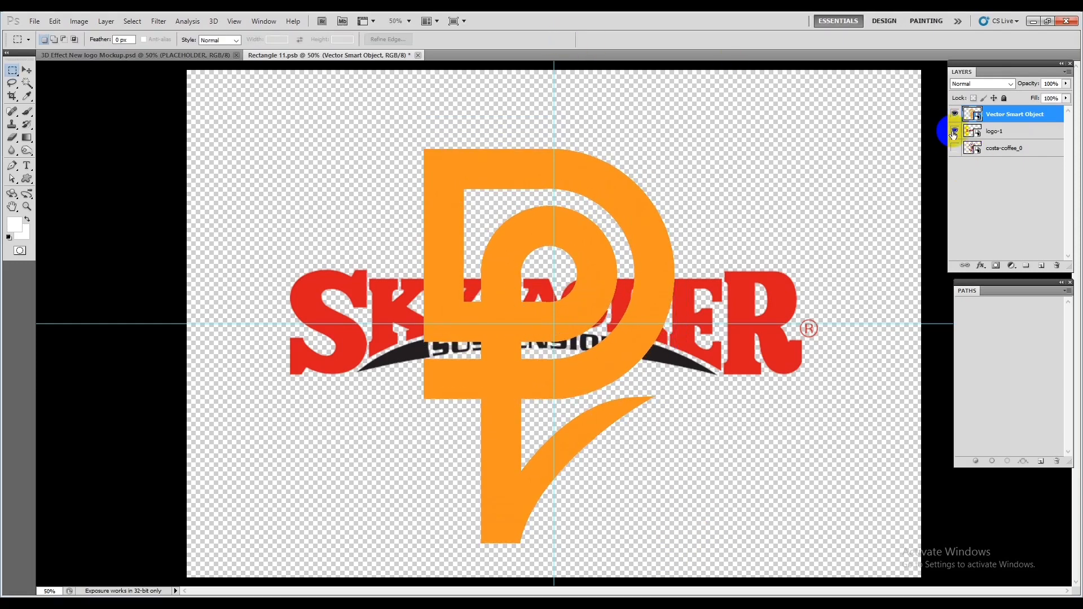
Step: Hide the logo-1 layer, then close Rectangle 11.psb and save its changes
left_click(954, 132)
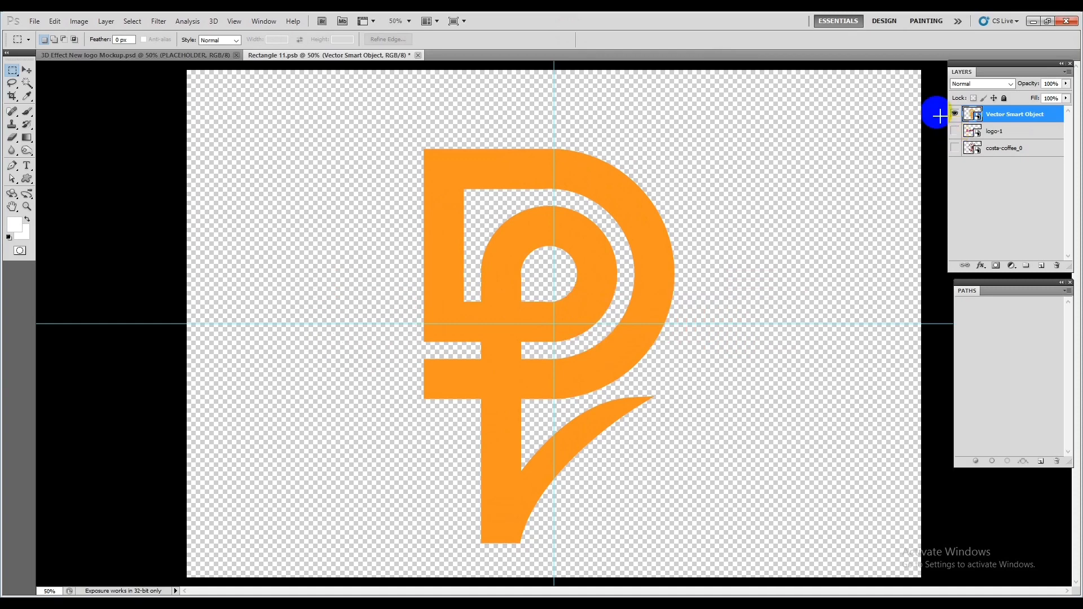
left_click(418, 54)
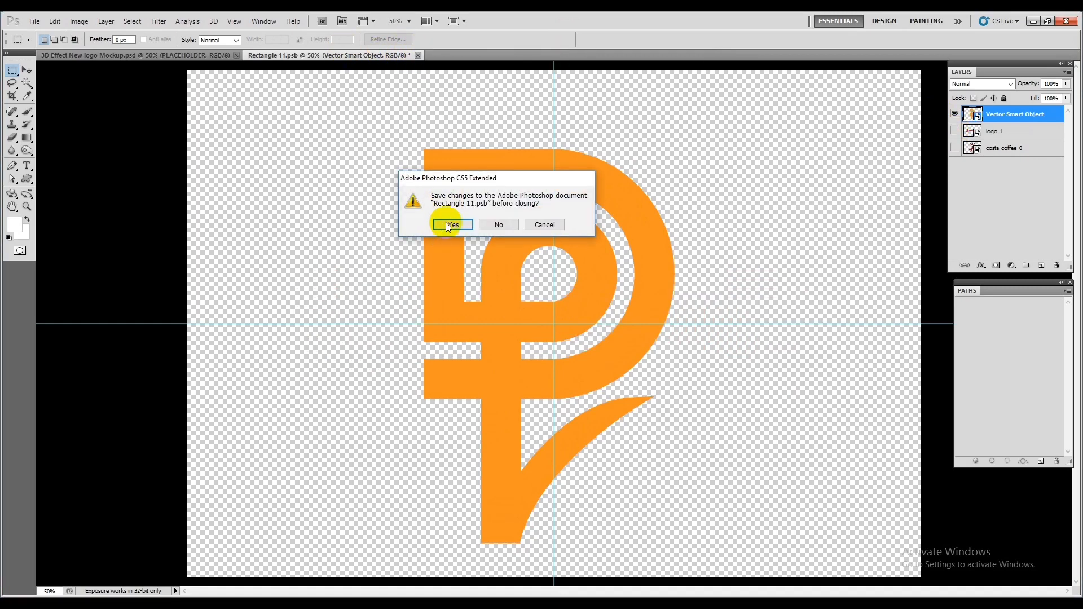
left_click(449, 224)
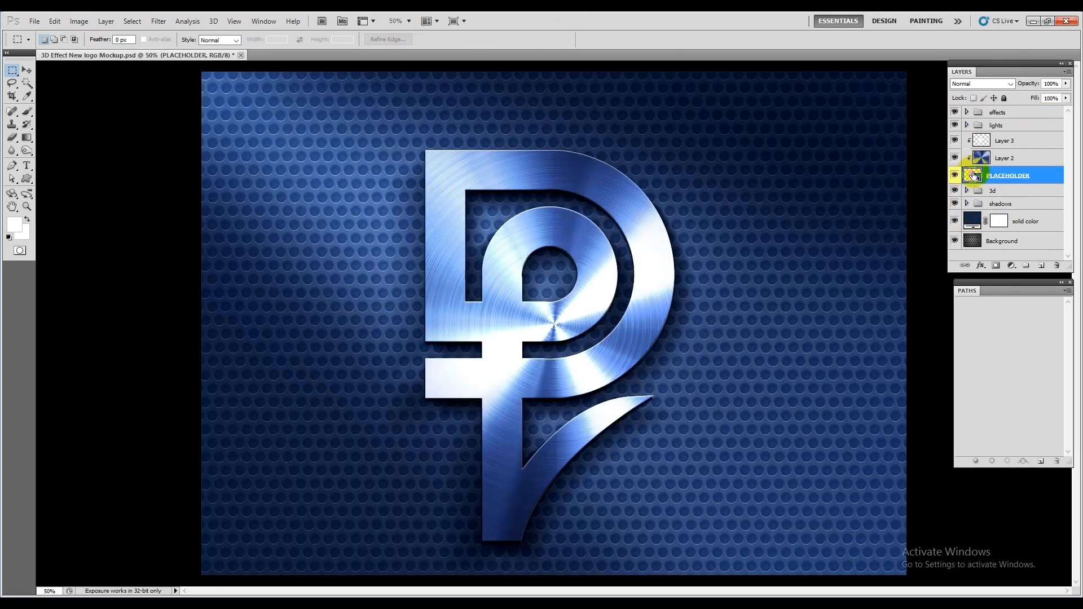
Step: Hide the mockup's Layer 2 texture and the lights group
left_click(956, 159)
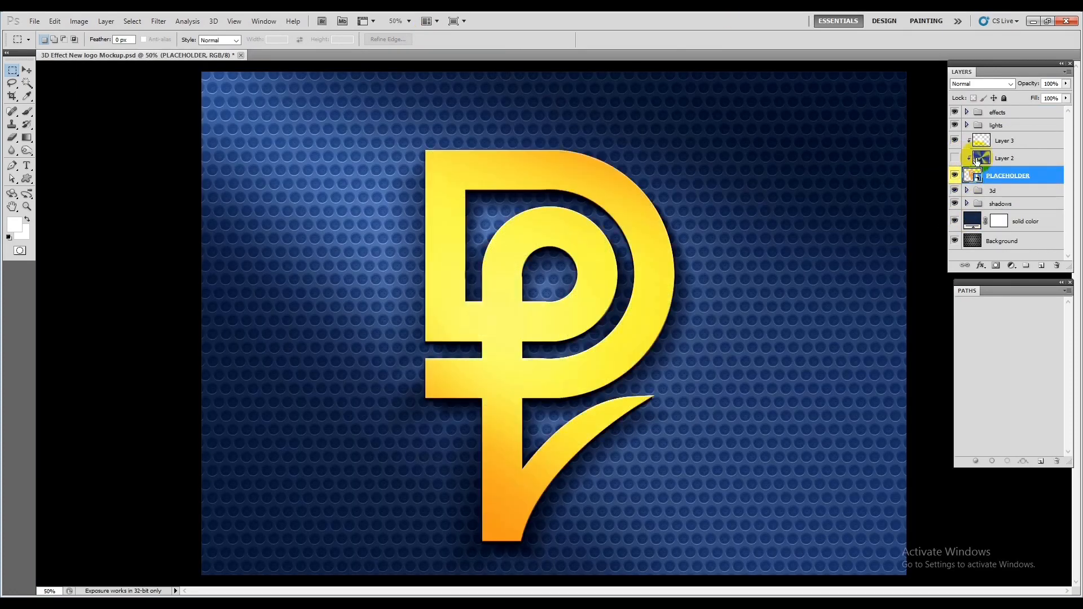
left_click(955, 125)
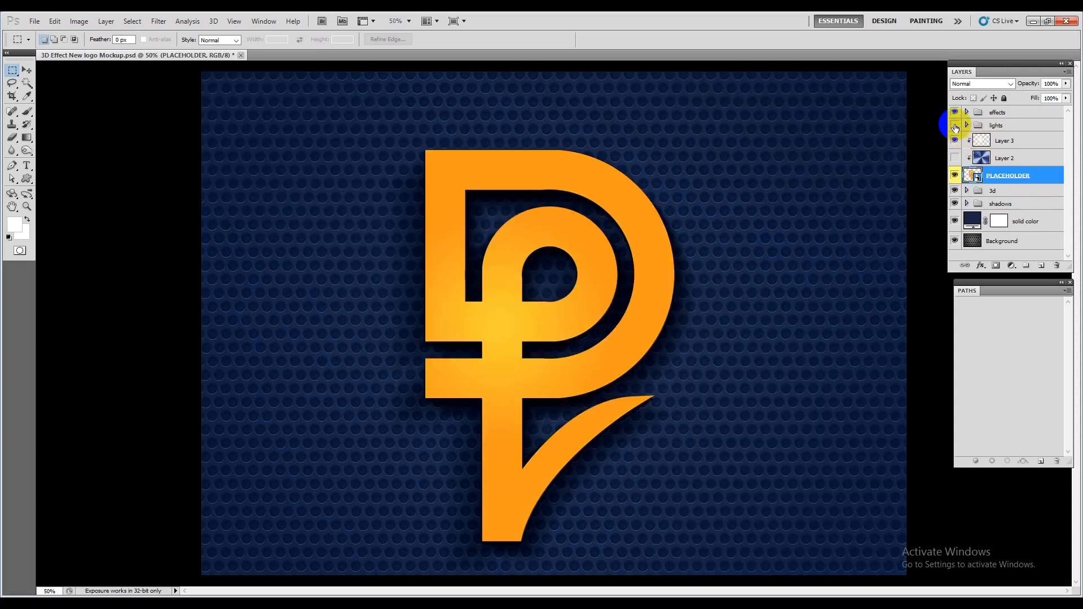